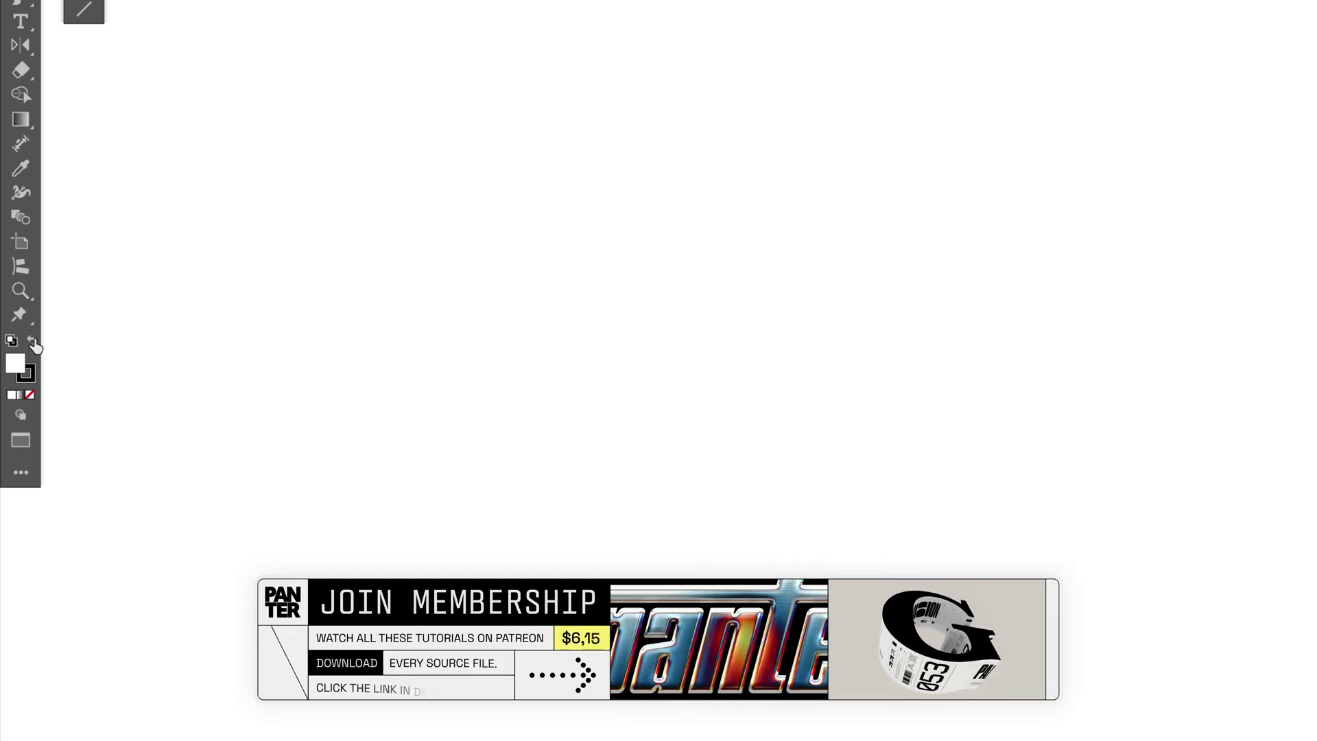
Set the fill to black and the stroke to None
left_click(32, 341)
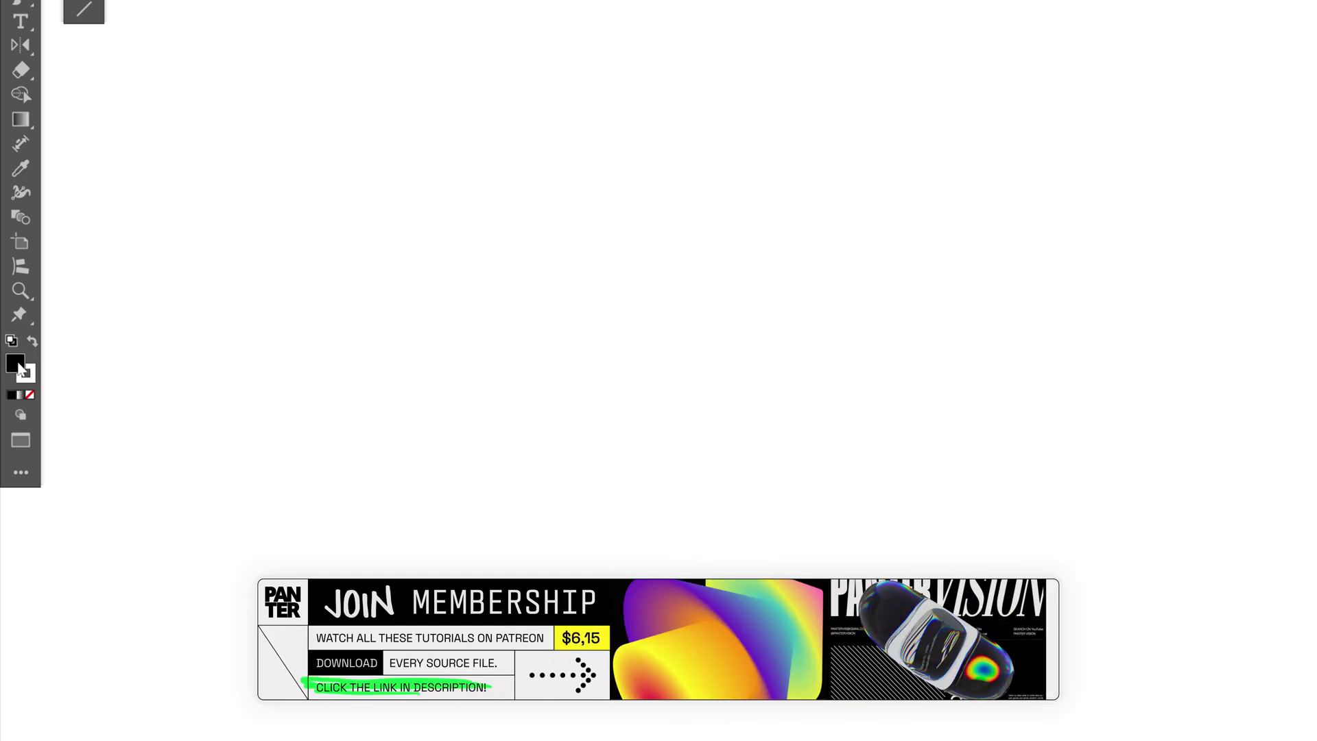
left_click(26, 373)
left_click(31, 396)
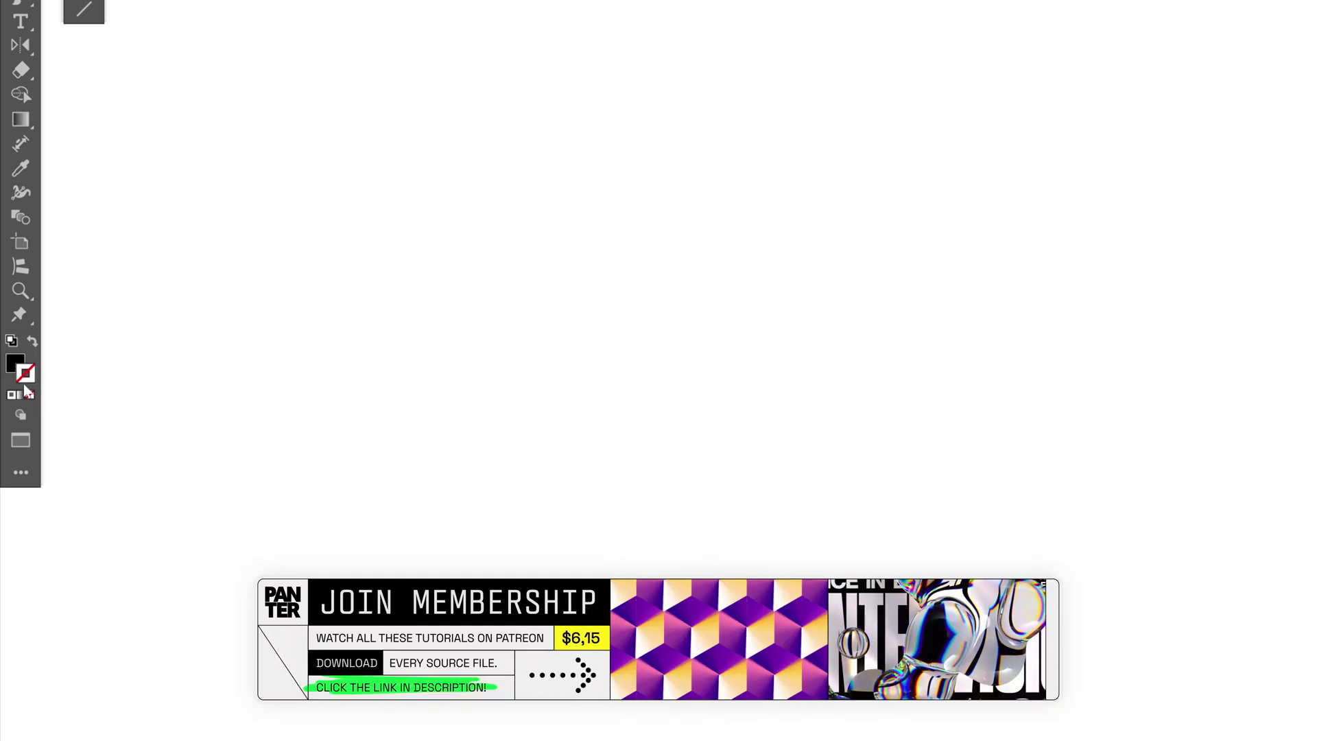
left_click(17, 364)
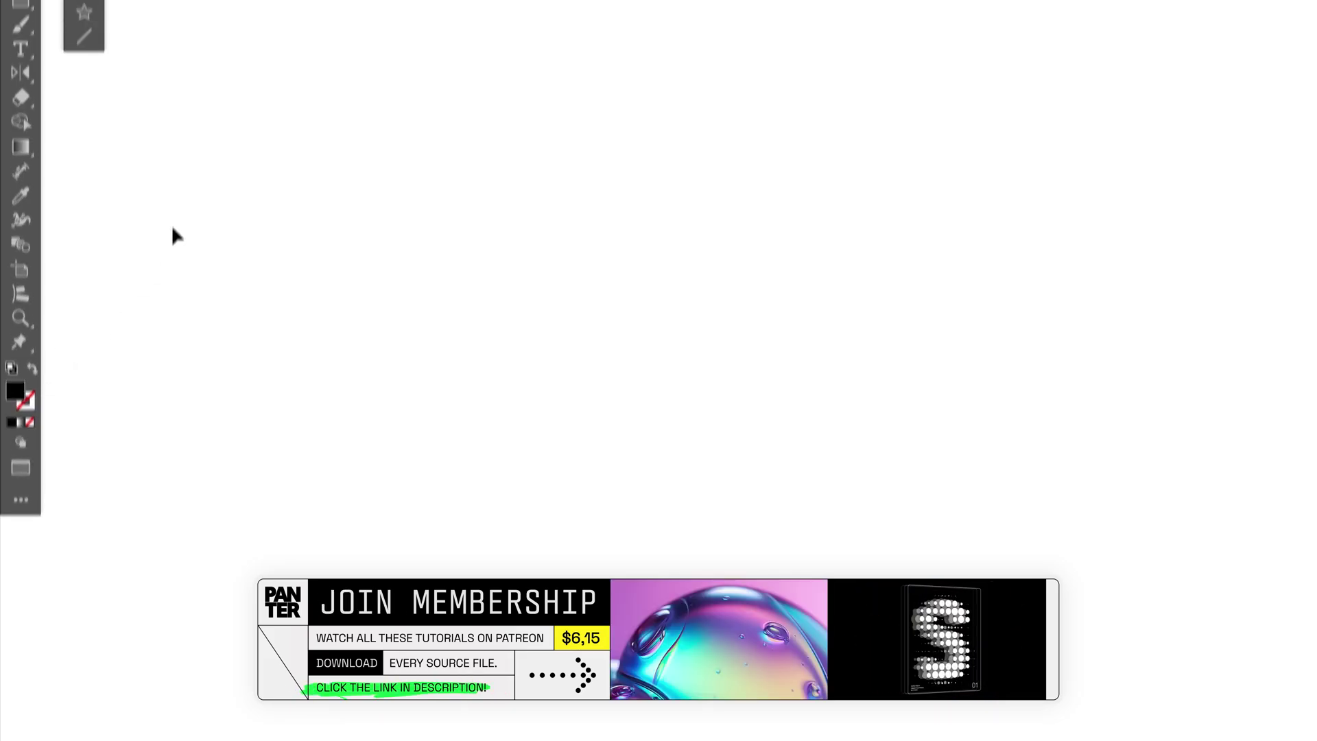
Draw a black circle of about 282 px from its centre with the Ellipse Tool
left_click(85, 196)
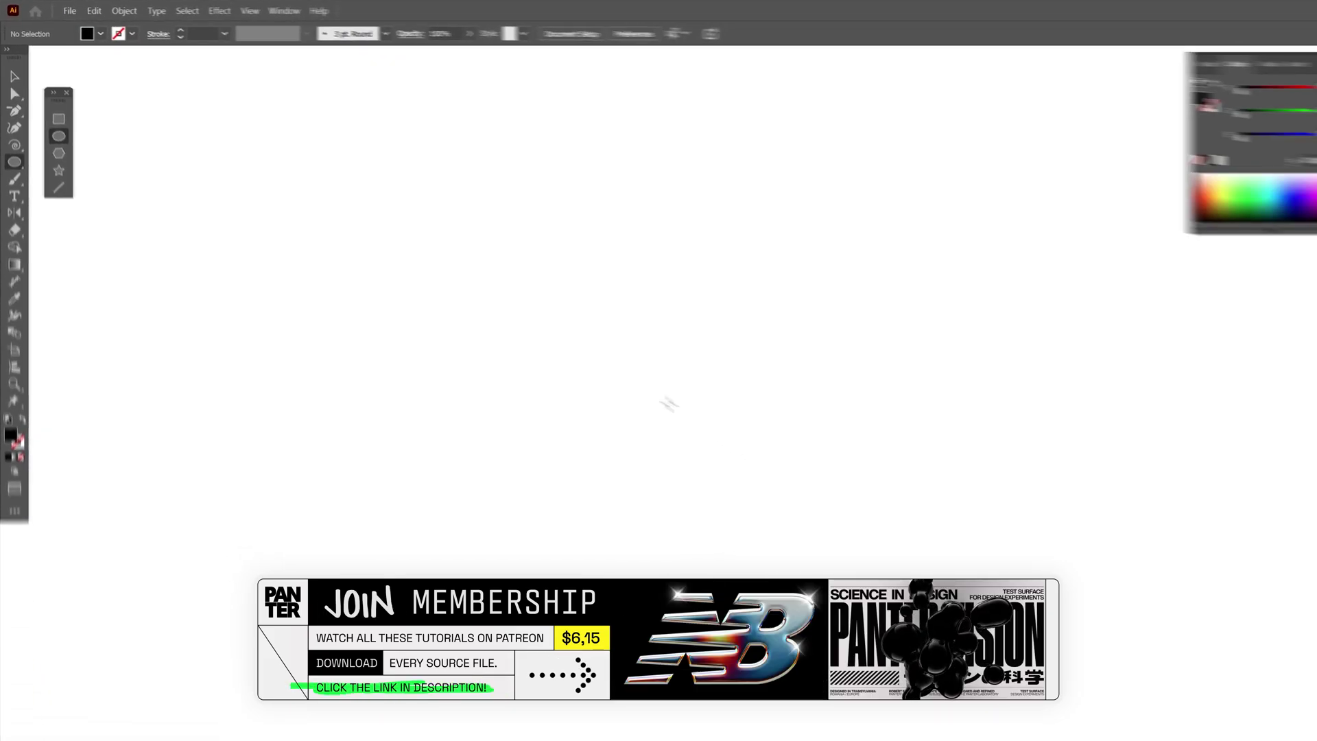
left_click_drag(573, 370, 792, 425)
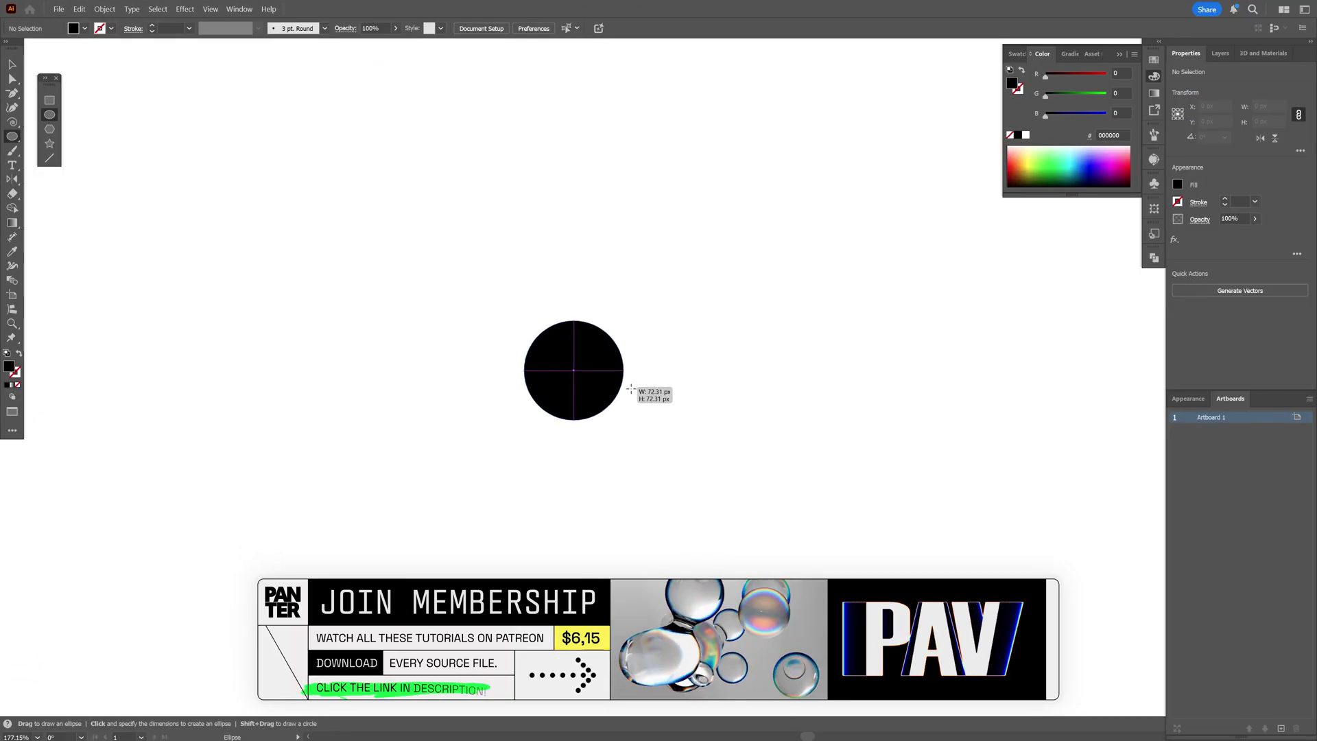
key("v")
left_click_drag(522, 358, 526, 368)
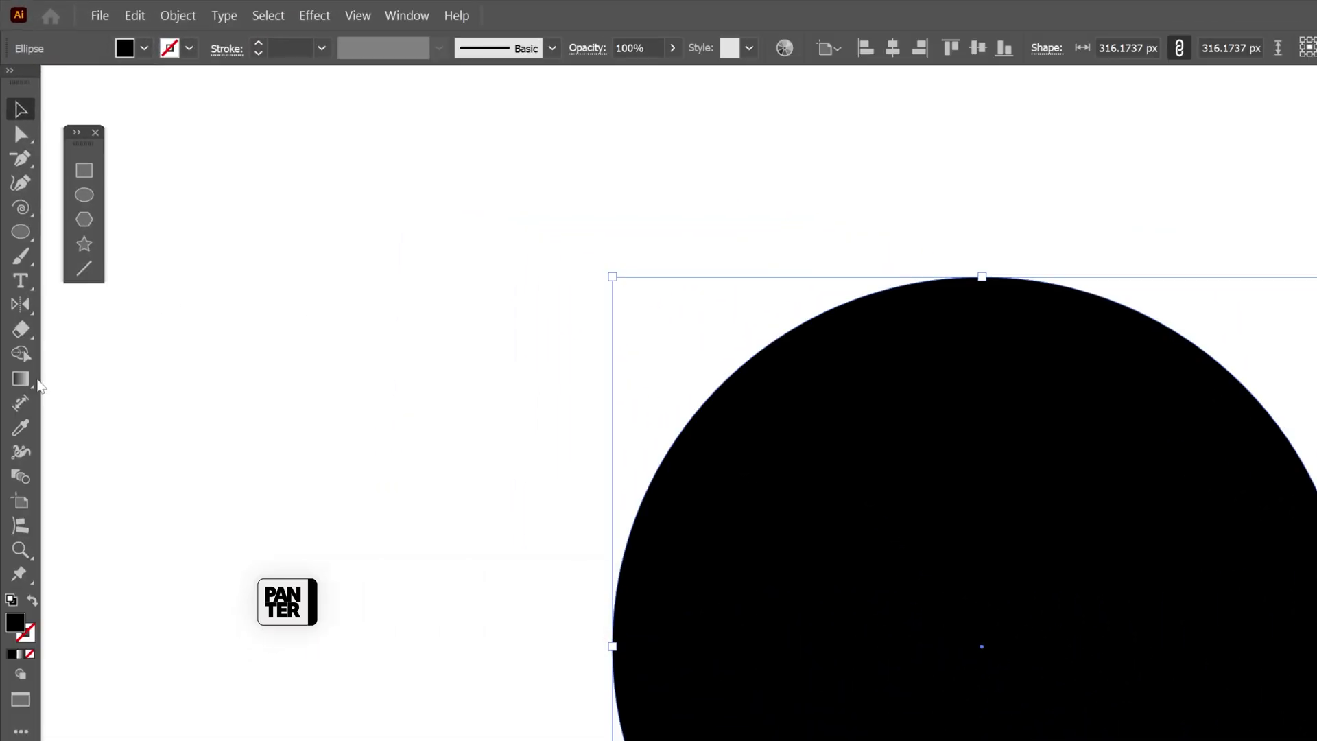
left_click(22, 379)
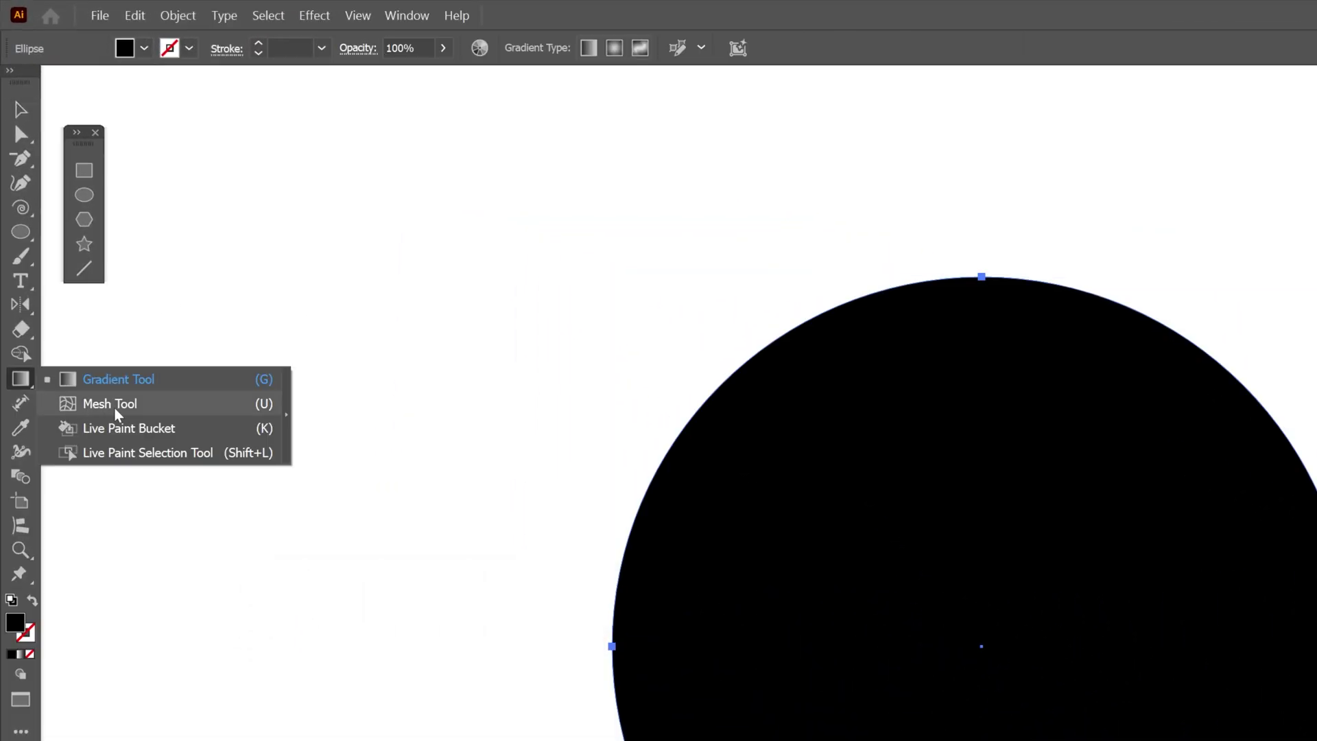
Select the Mesh Tool and open the All Tools drawer, leaving the toolbar unchanged
left_click(106, 405)
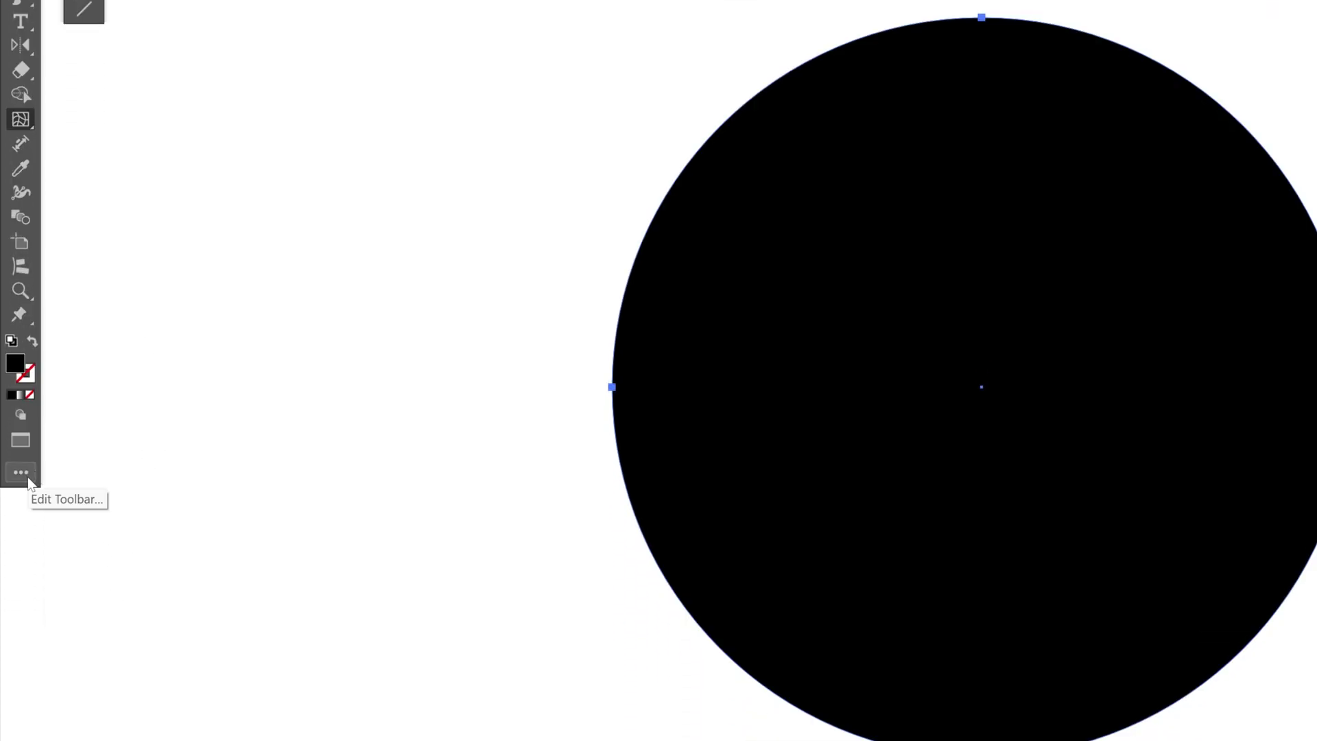
left_click(22, 474)
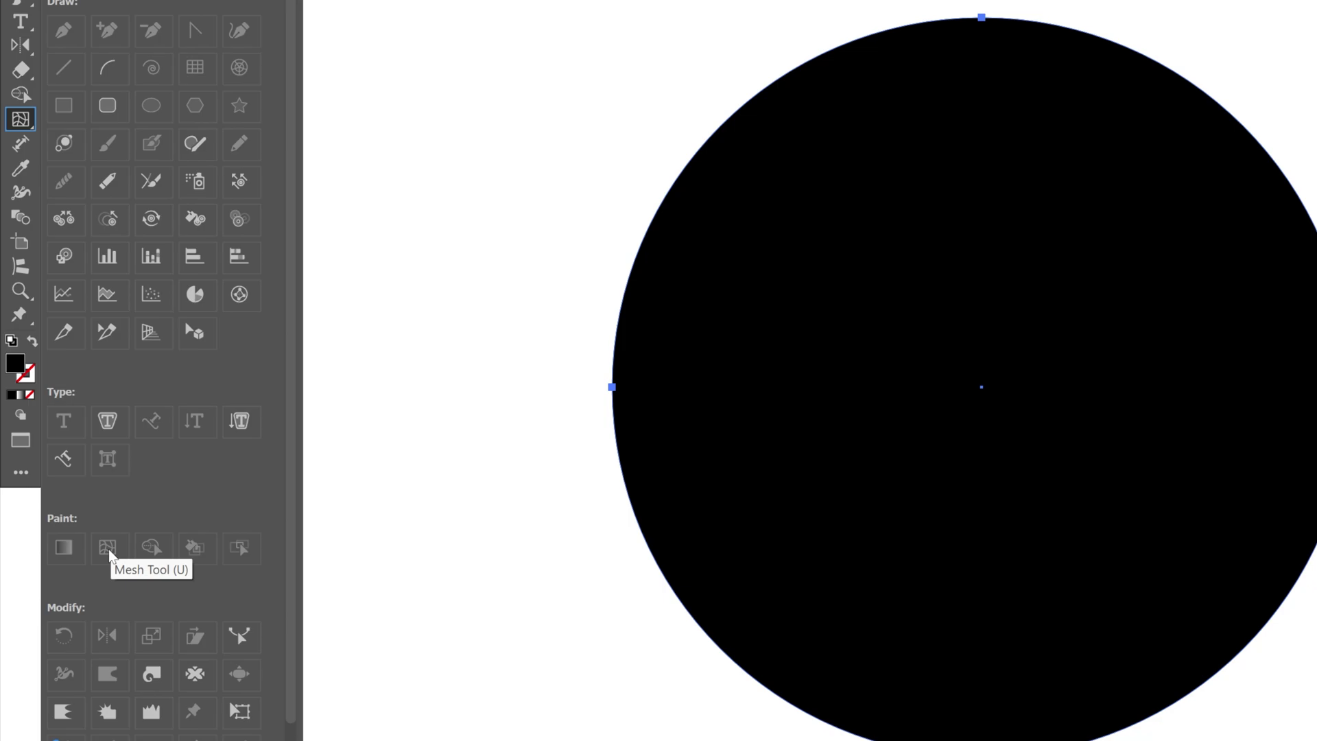
left_click_drag(109, 554, 82, 482)
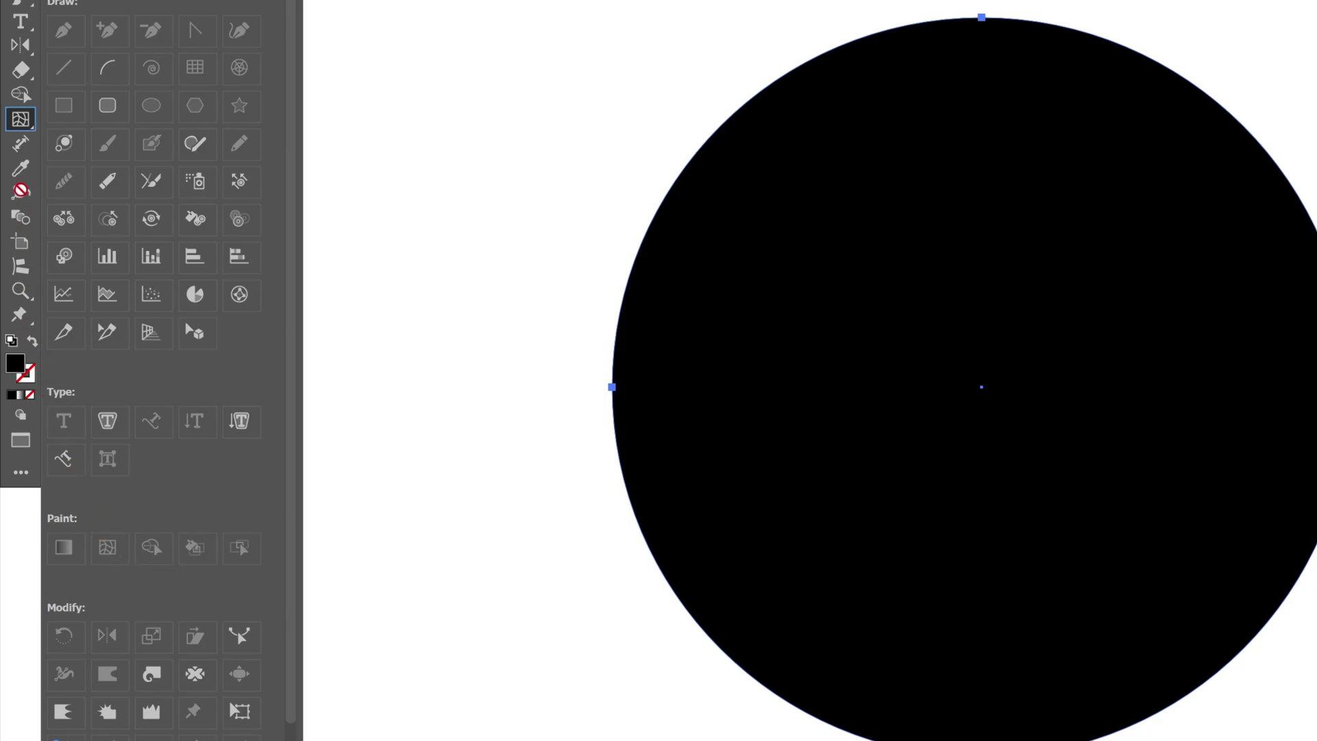
mouse_move(20, 144)
left_mouse_down()
mouse_move(97, 363)
mouse_move(105, 549)
left_mouse_up()
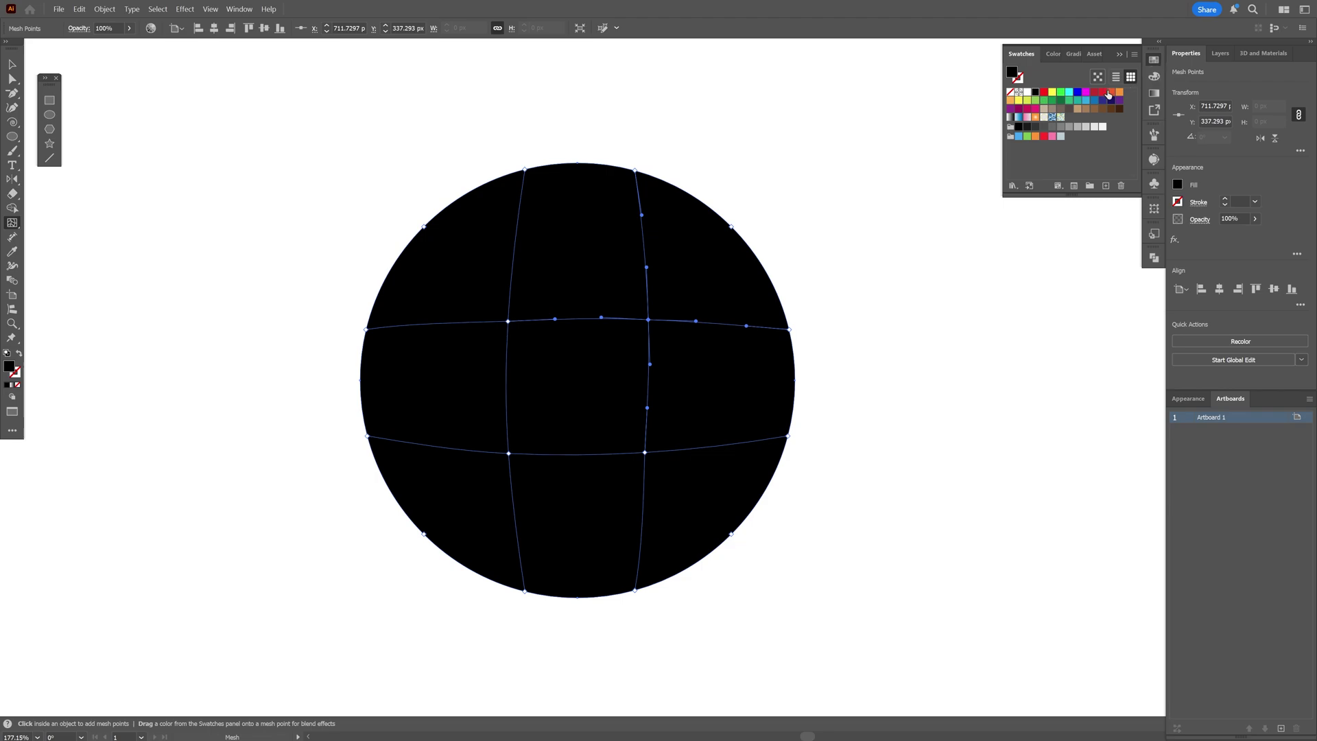
Colour the mesh points magenta (upper right), yellow (lower right), dark blue (lower left), white (upper left)
left_click(1086, 97)
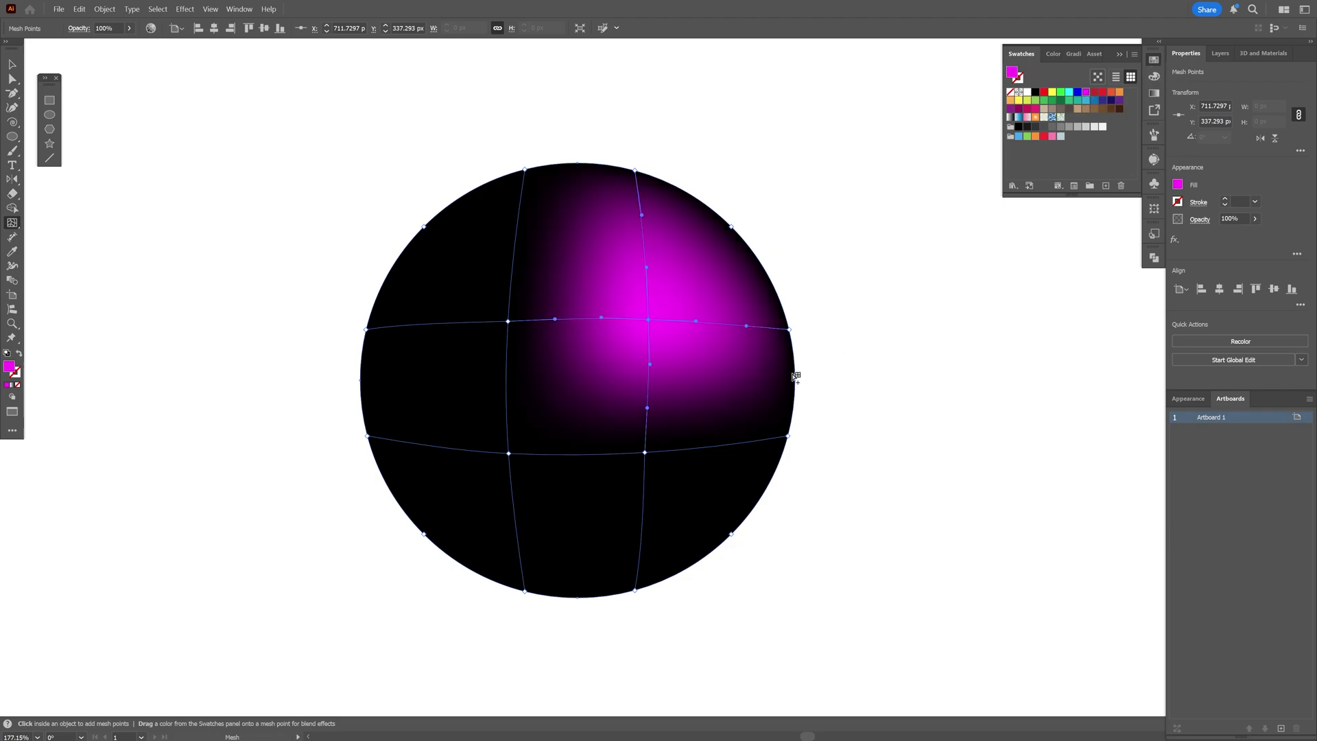
left_click(646, 453)
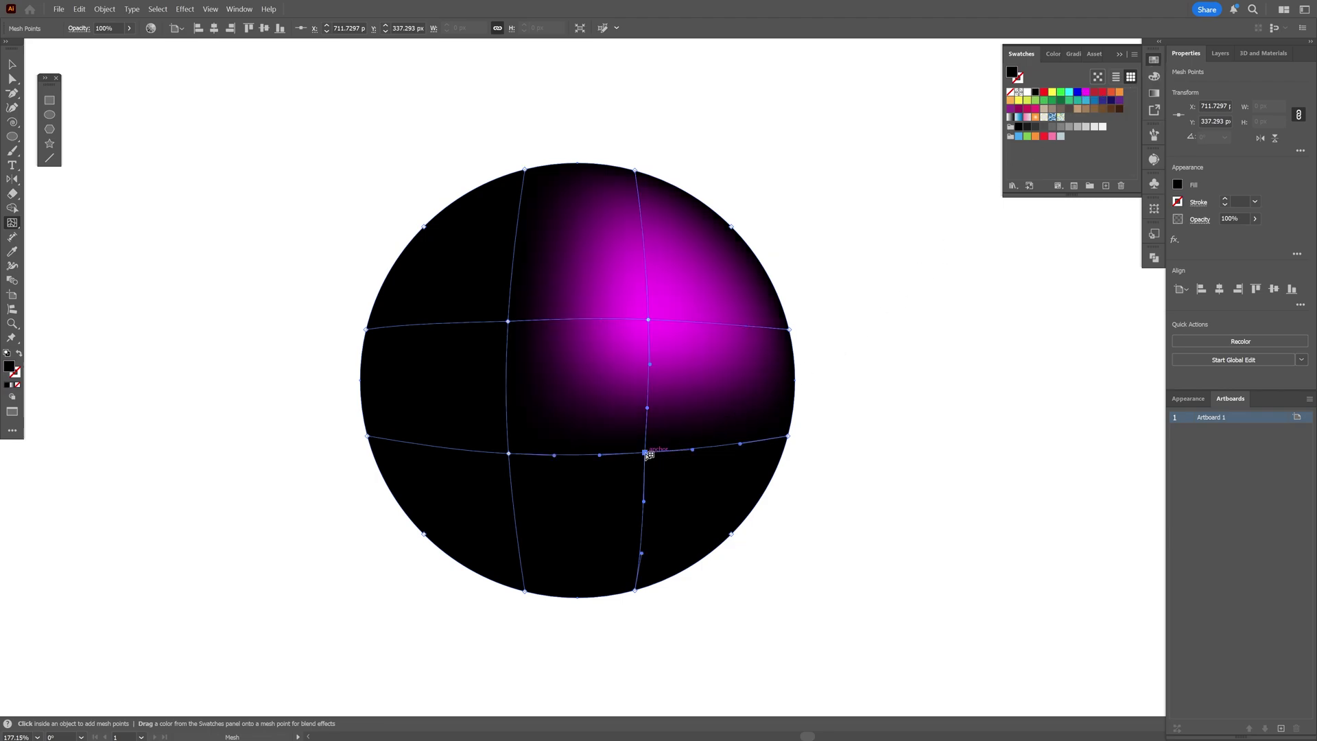
left_click(1053, 92)
double_click(1014, 74)
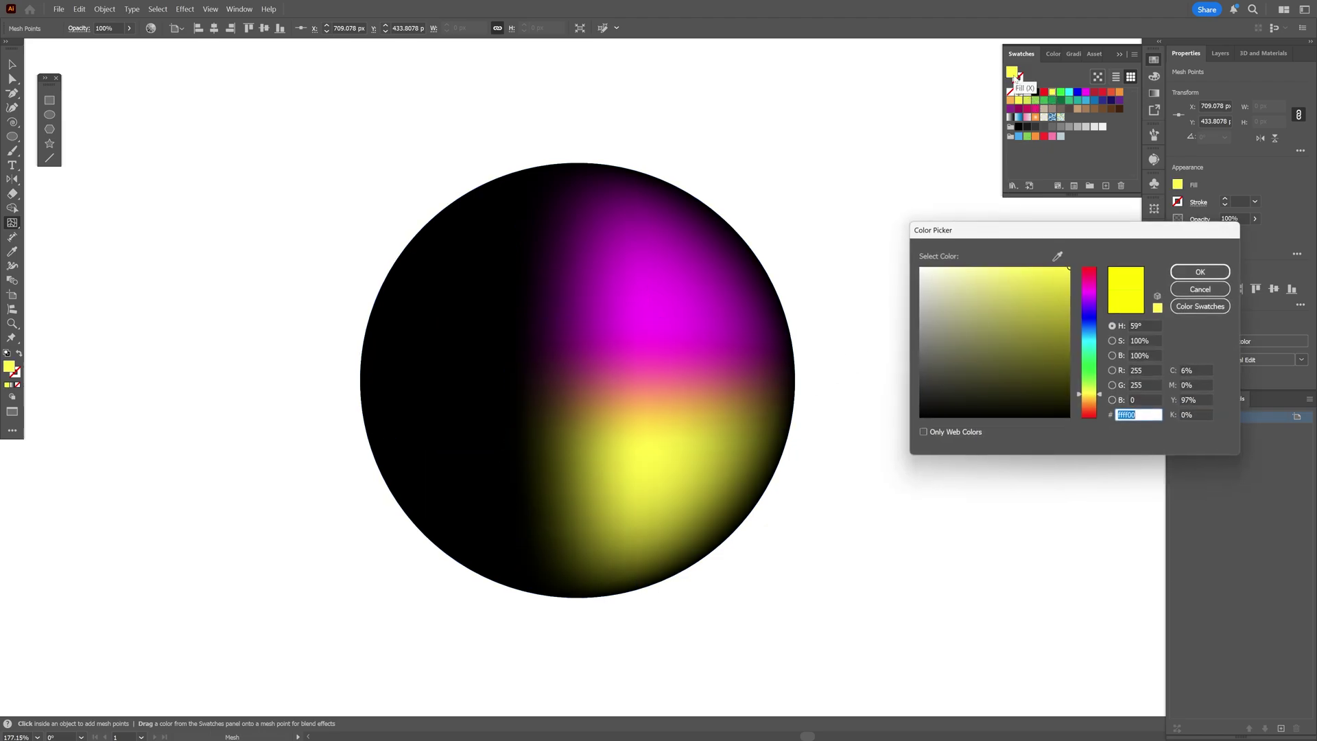
key("Return")
left_click(508, 452)
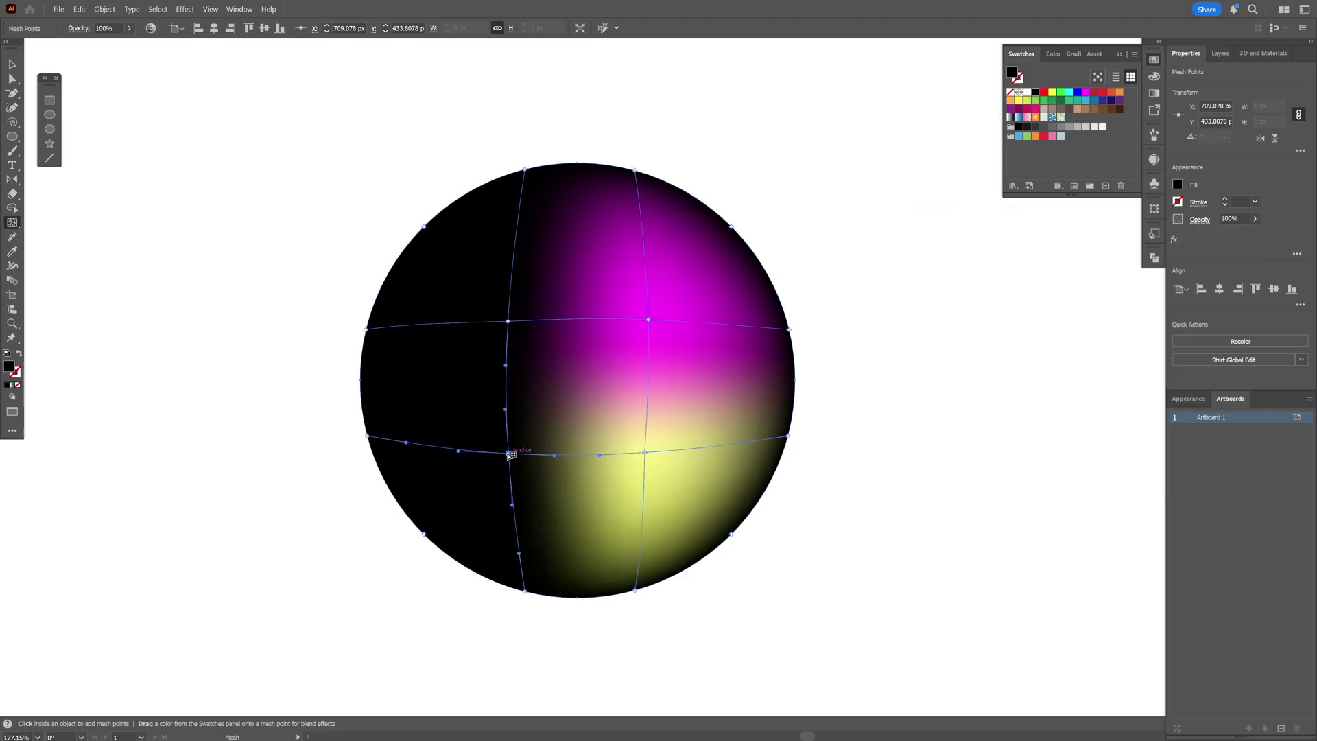
left_click(1111, 100)
left_click(508, 320)
left_click(1027, 91)
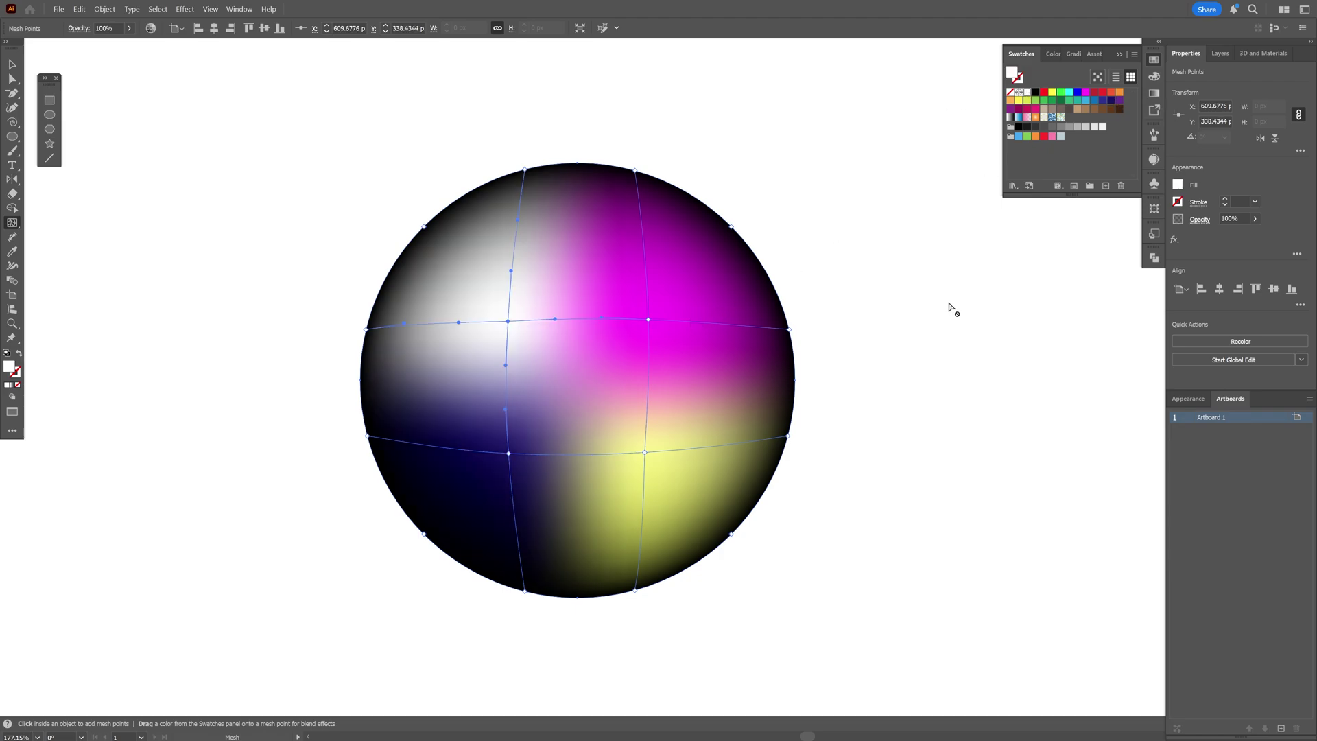
Zoom in on the sphere's edge and colour the right edge anchor crimson
key("ctrl+minus")
key("ctrl+plus")
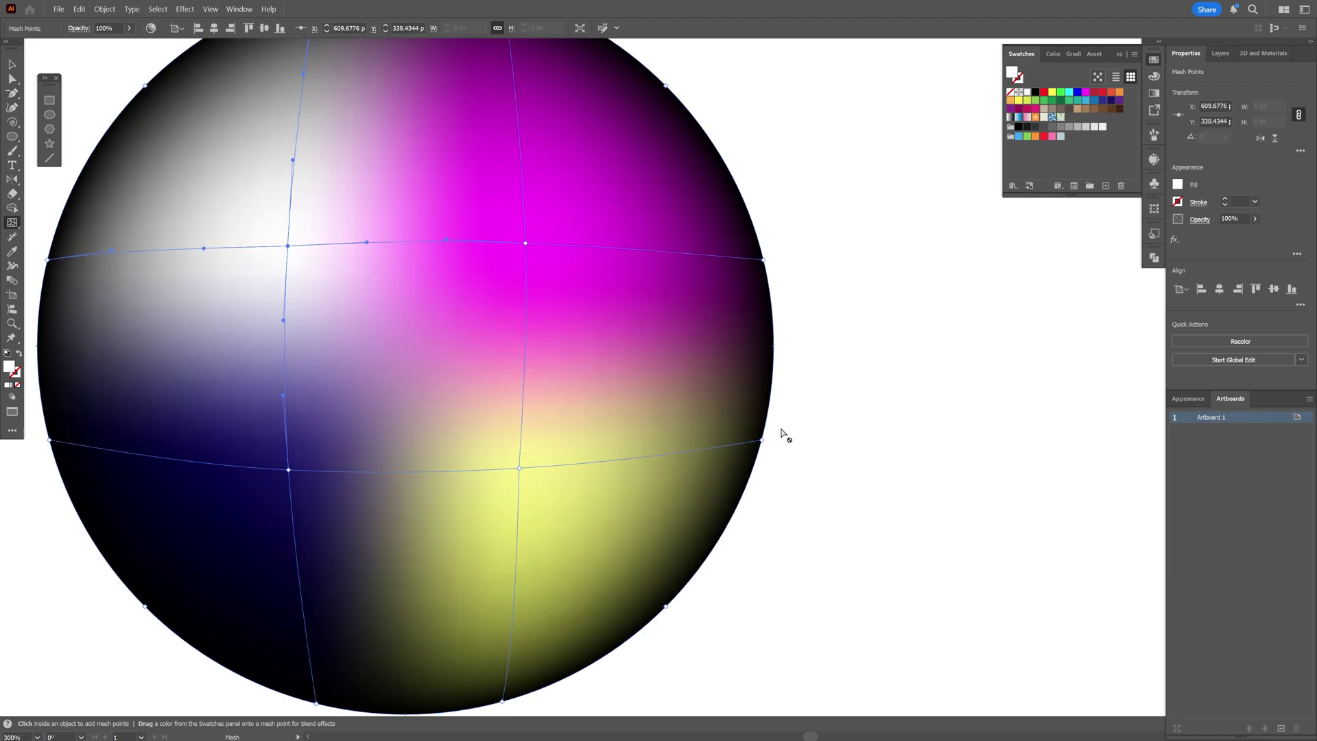
key("ctrl+plus")
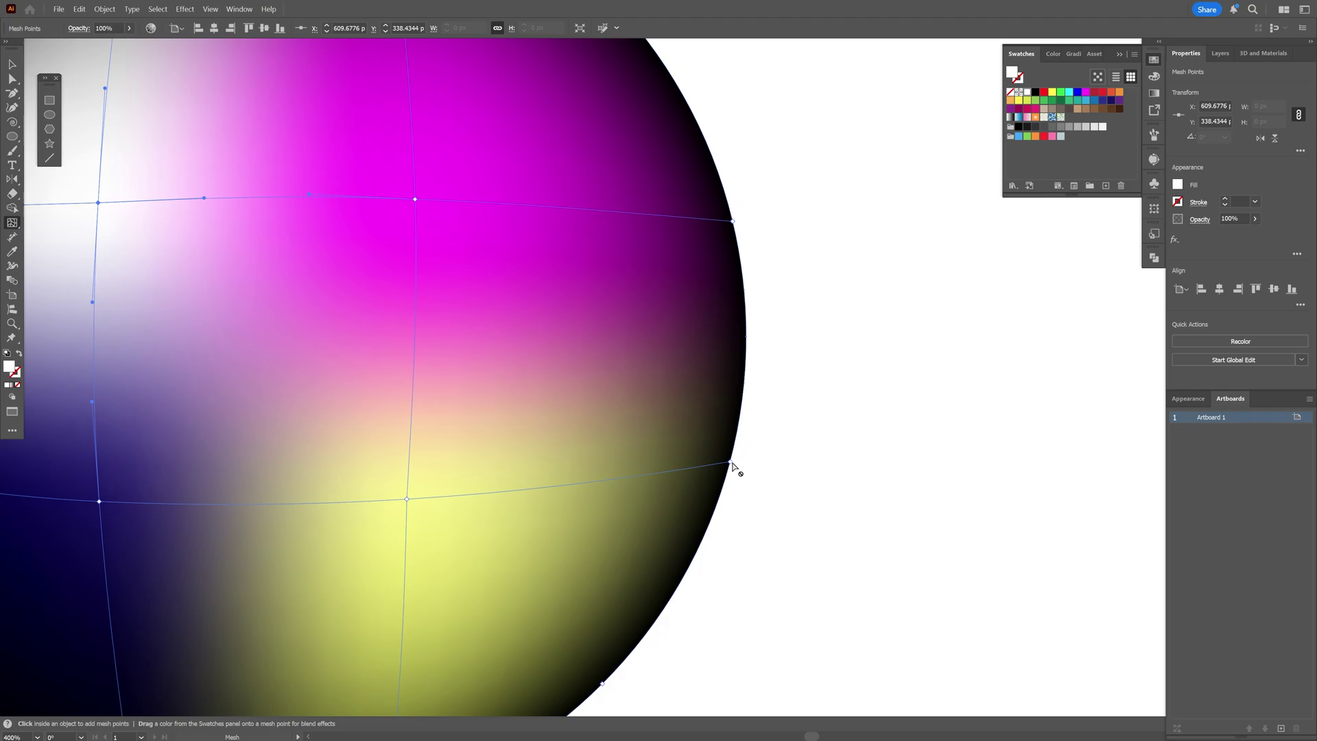
key("ctrl+plus")
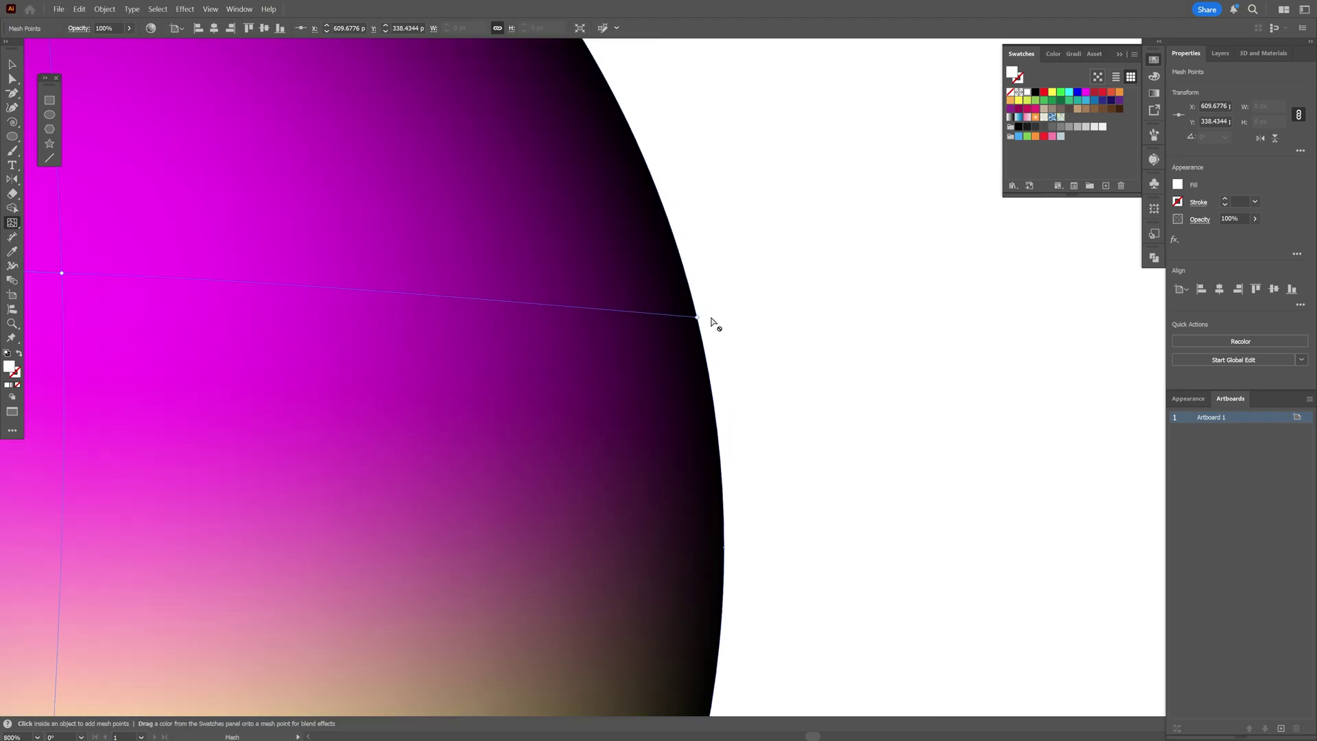
scroll(710, 321, "down", 3)
left_click(701, 564)
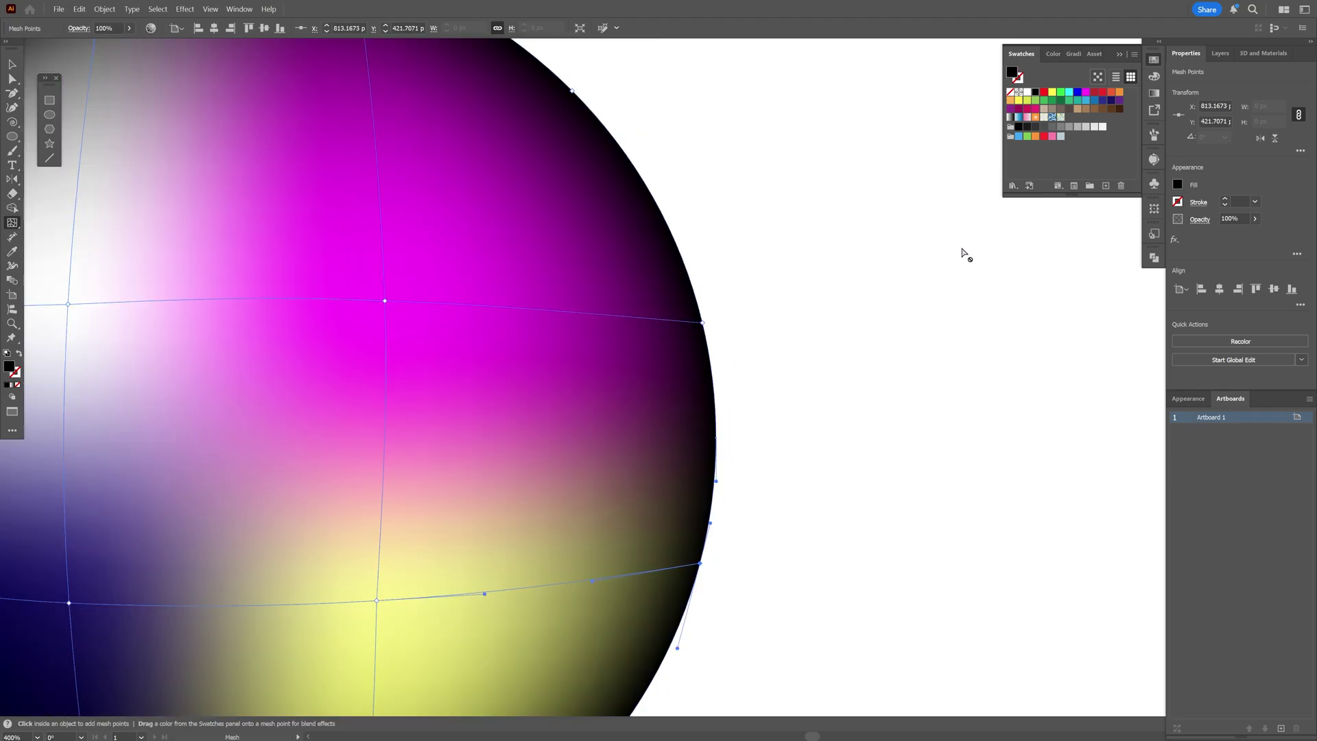
left_click(1104, 93)
Colour the remaining edge anchors yellow, pink, orange and blue around the rim
scroll(809, 370, "down", 1)
scroll(789, 353, "left", 2)
left_click(728, 156)
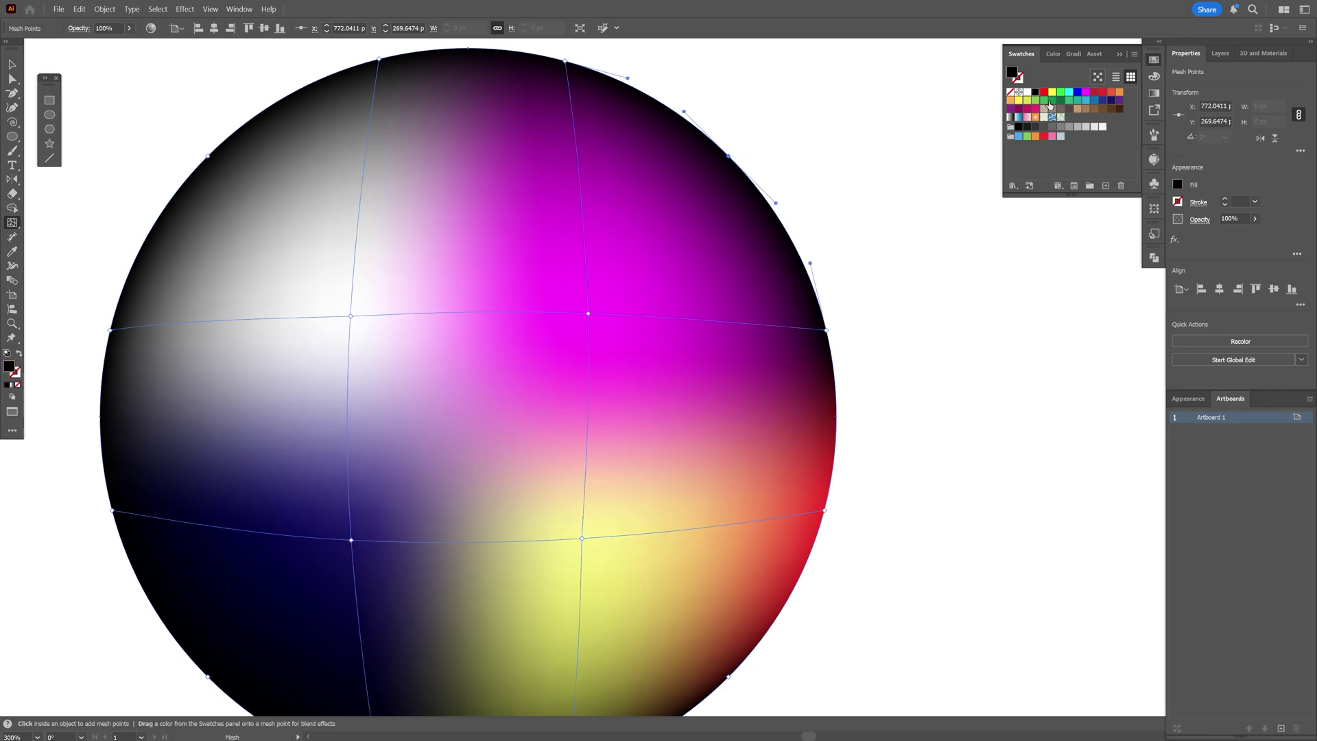
left_click(1052, 92)
left_click(825, 331)
left_click(1053, 135)
left_click_drag(570, 61, 617, 115)
left_click(425, 114)
left_click(254, 212)
left_click(1044, 136)
left_click(425, 114)
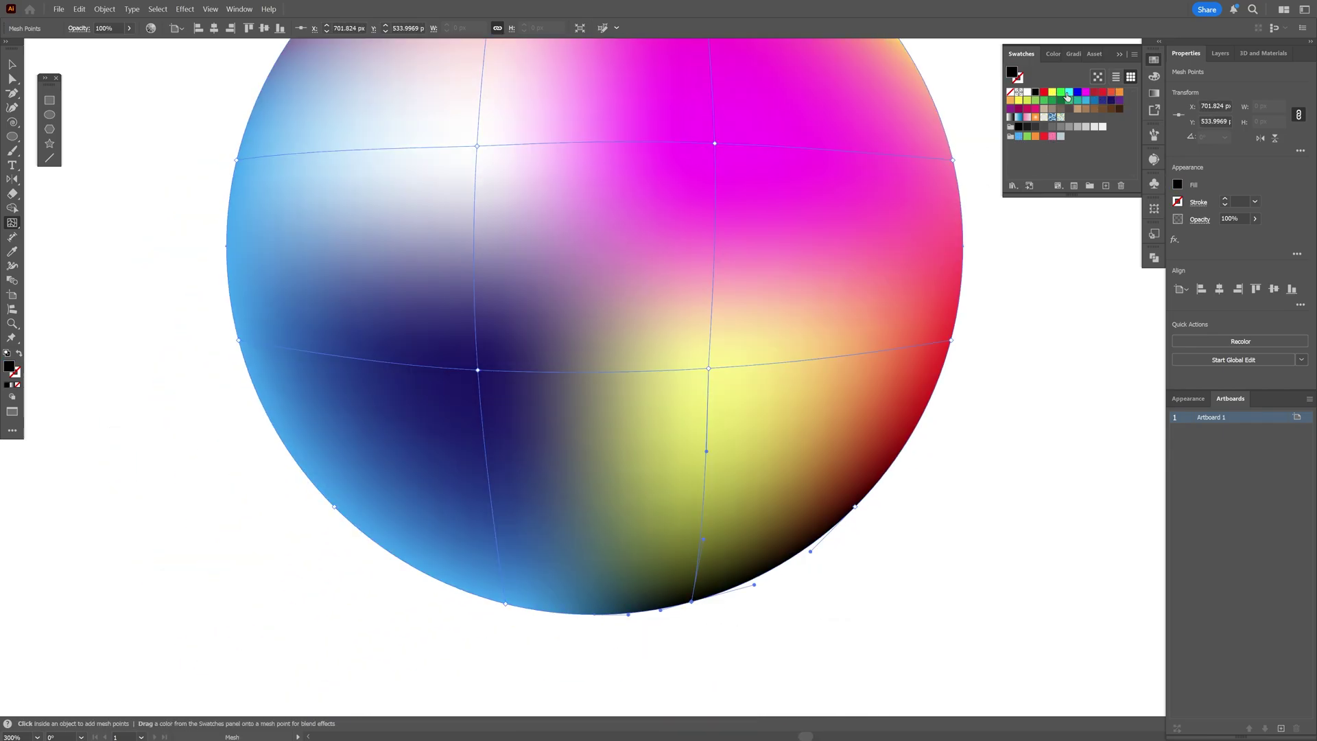
scroll(705, 394, "down", 1)
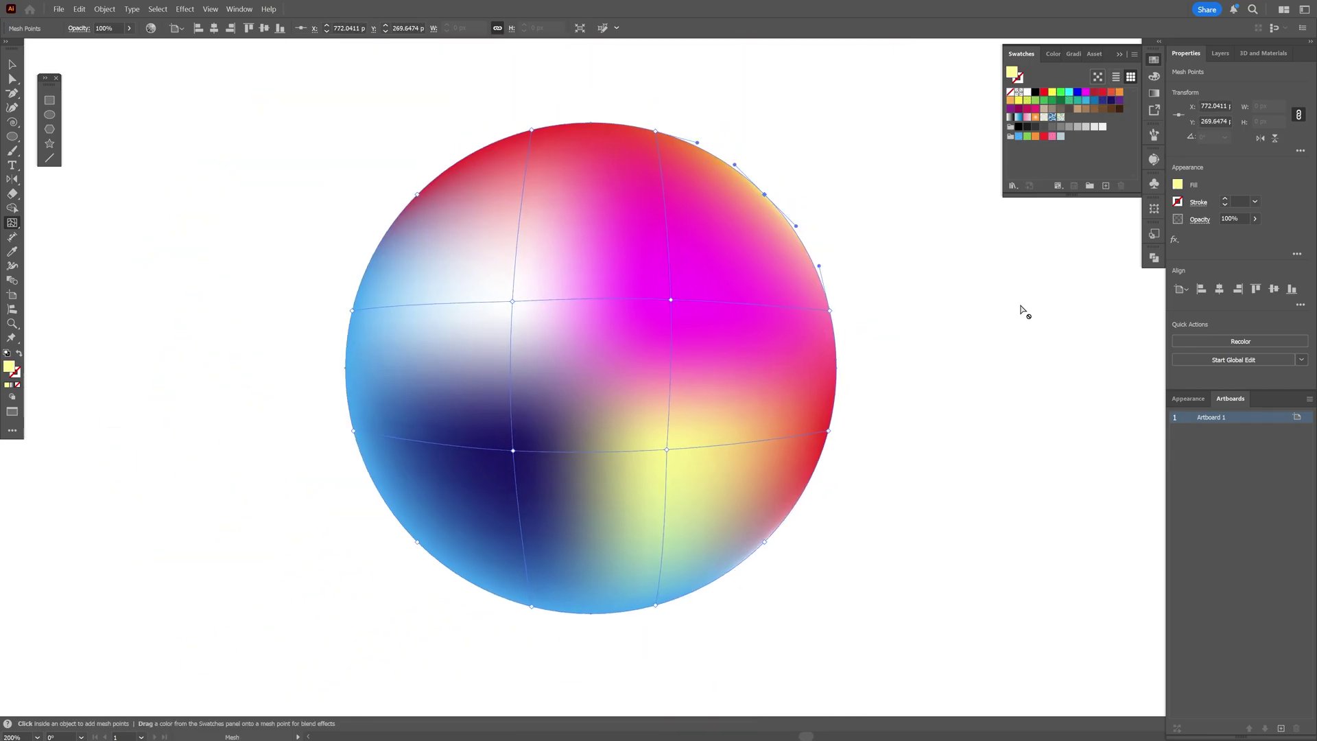
Move the magenta, yellow and white mesh points to stretch their blends across the sphere
left_click(675, 302)
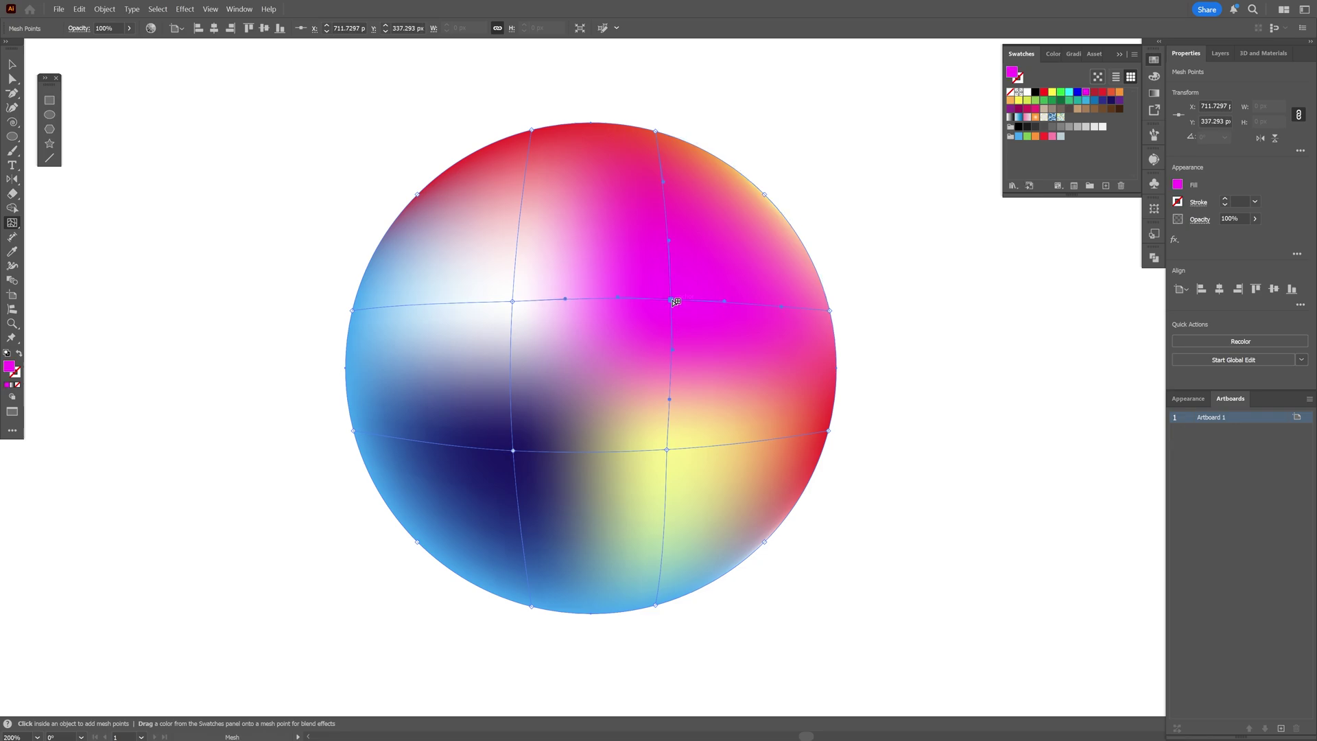
left_click_drag(715, 374, 730, 401)
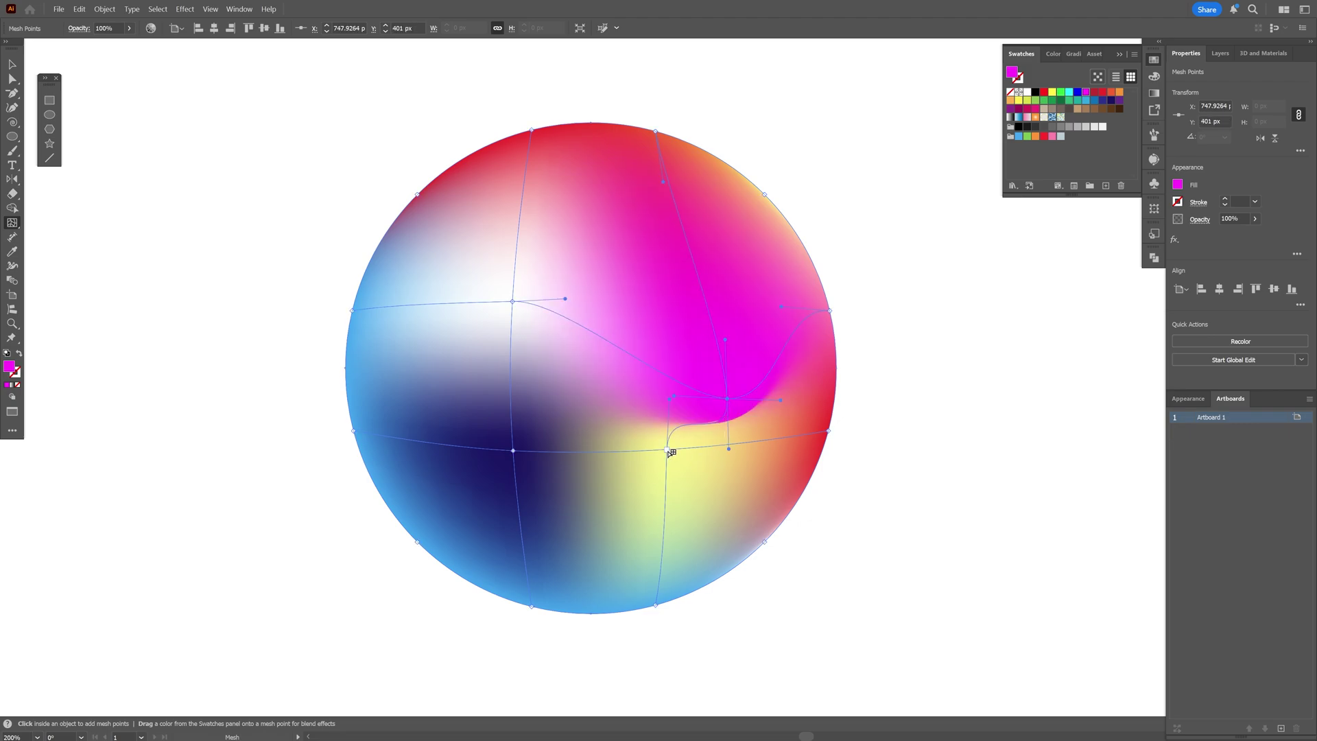
left_click_drag(668, 452, 573, 426)
left_click_drag(514, 302, 697, 341)
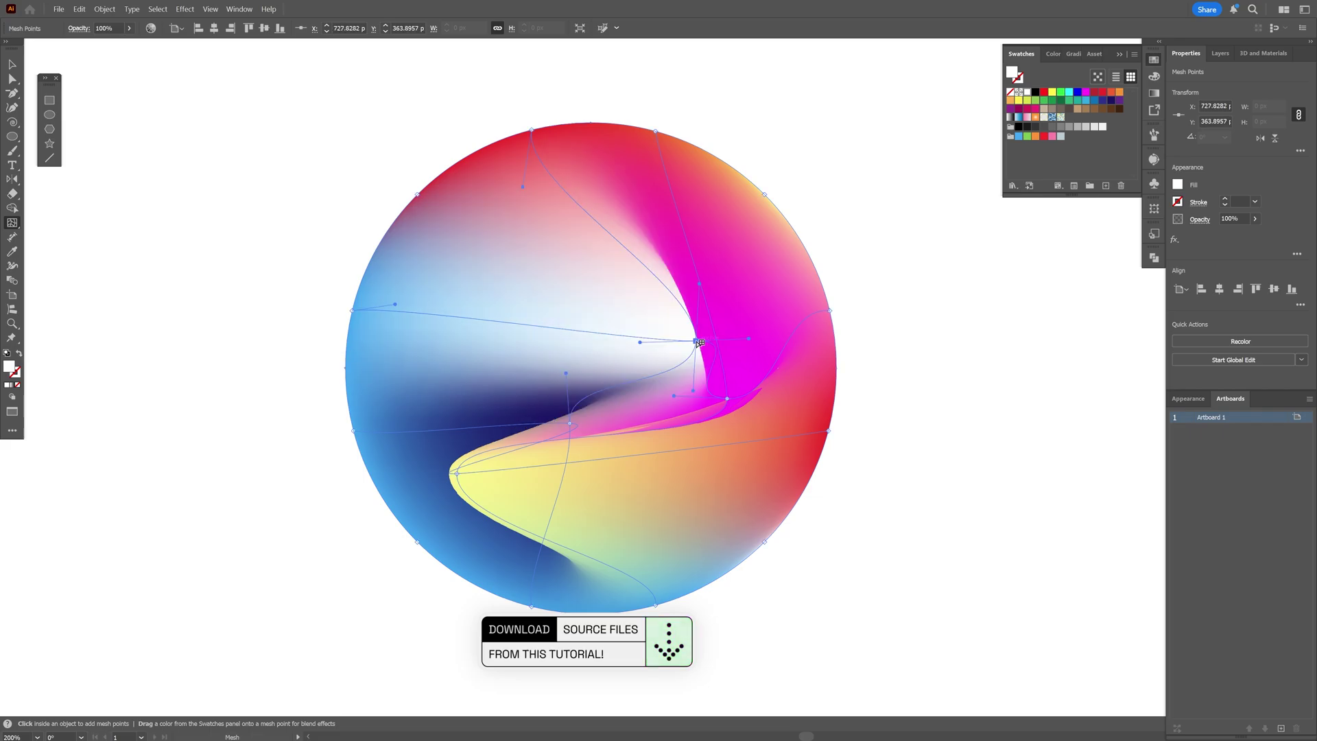
Reshape the yellow curve's bottom handle and arch the horizontal and left mesh lines upward
left_click(457, 474)
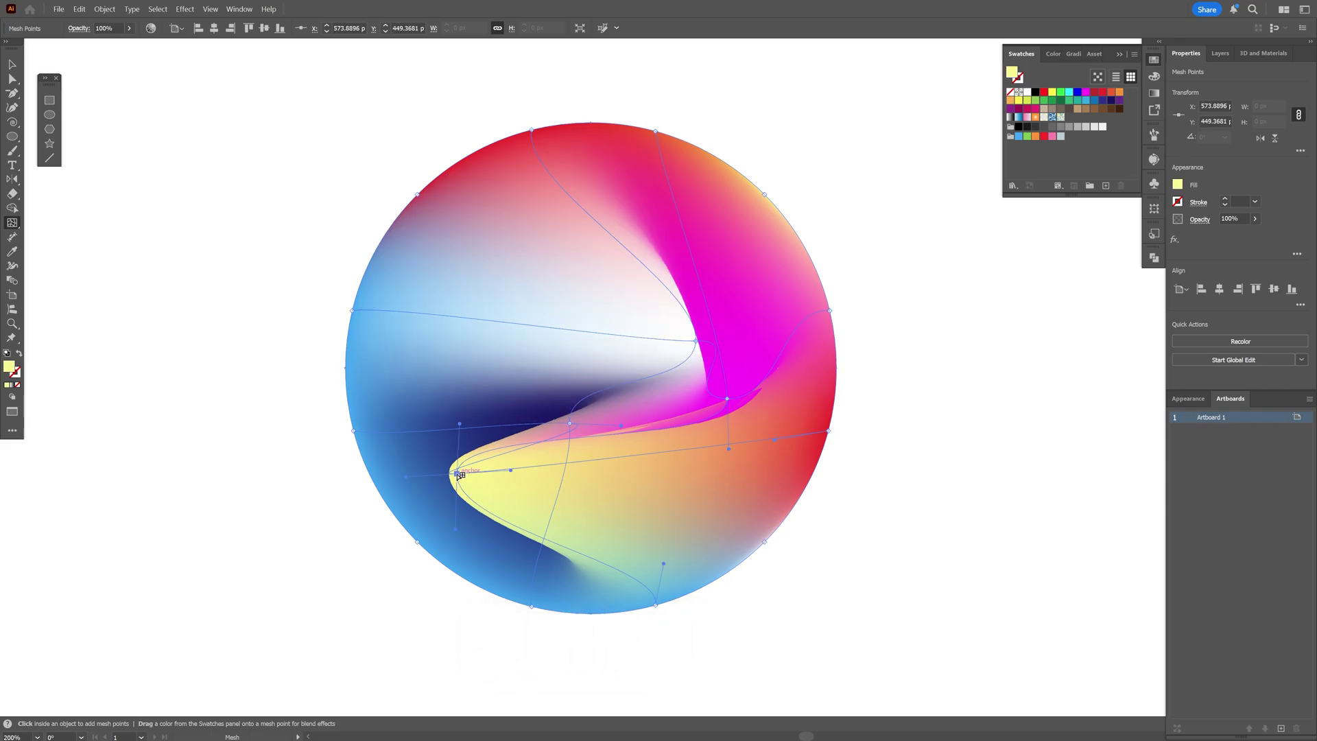
key("ctrl+plus")
left_click_drag(480, 466, 497, 437)
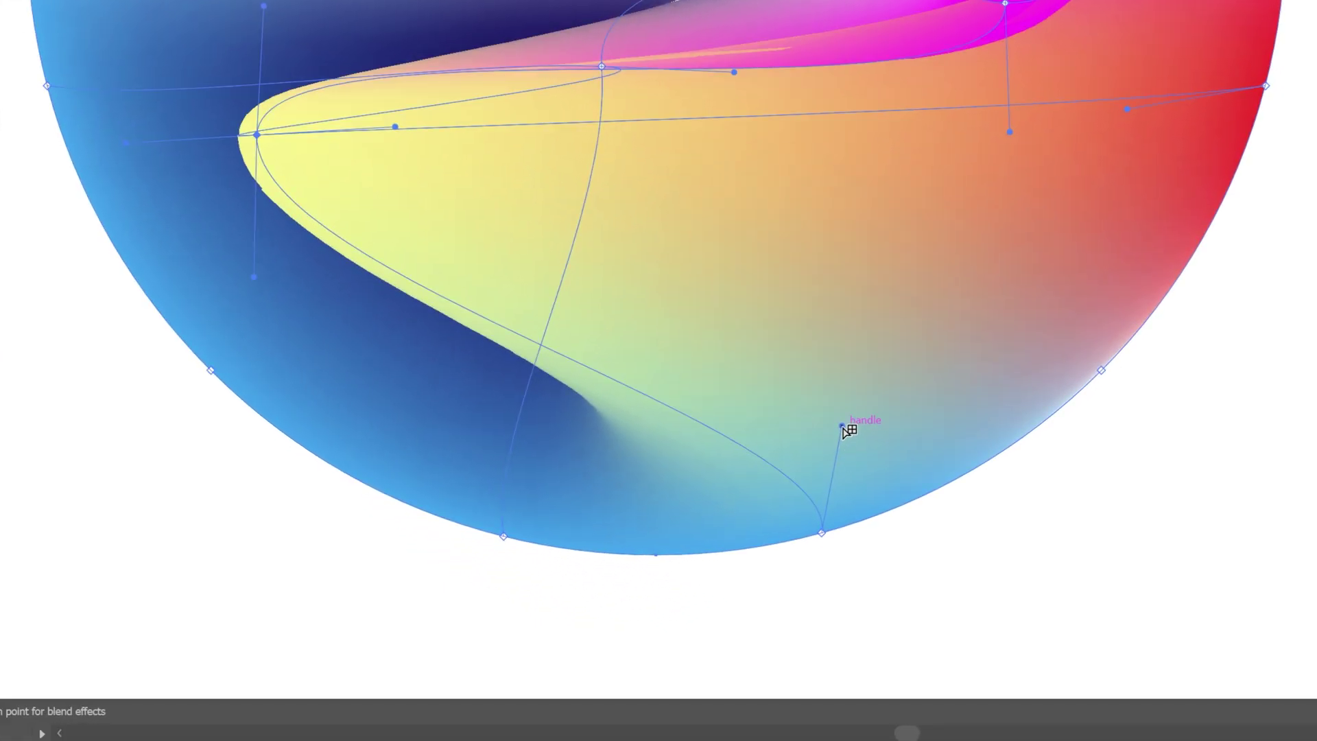
left_click_drag(842, 426, 415, 489)
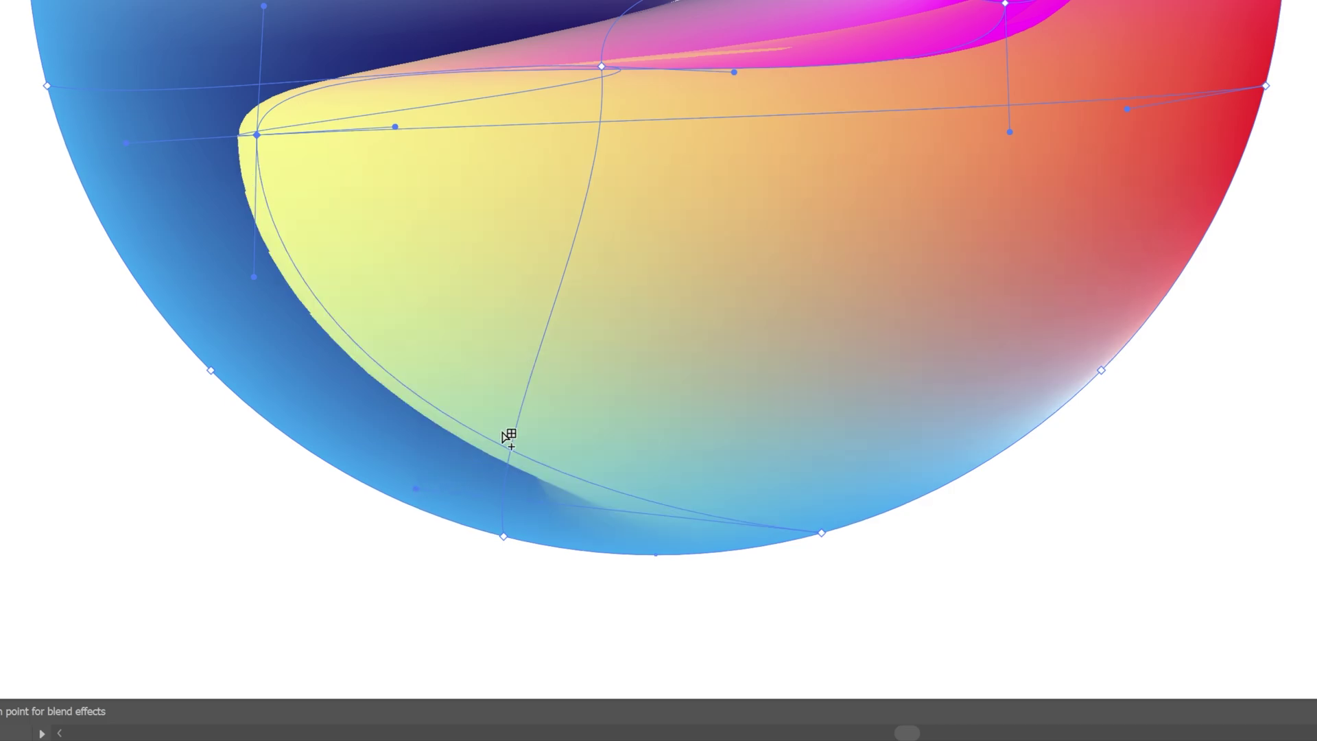
left_click_drag(691, 147, 688, 408)
left_click(920, 380)
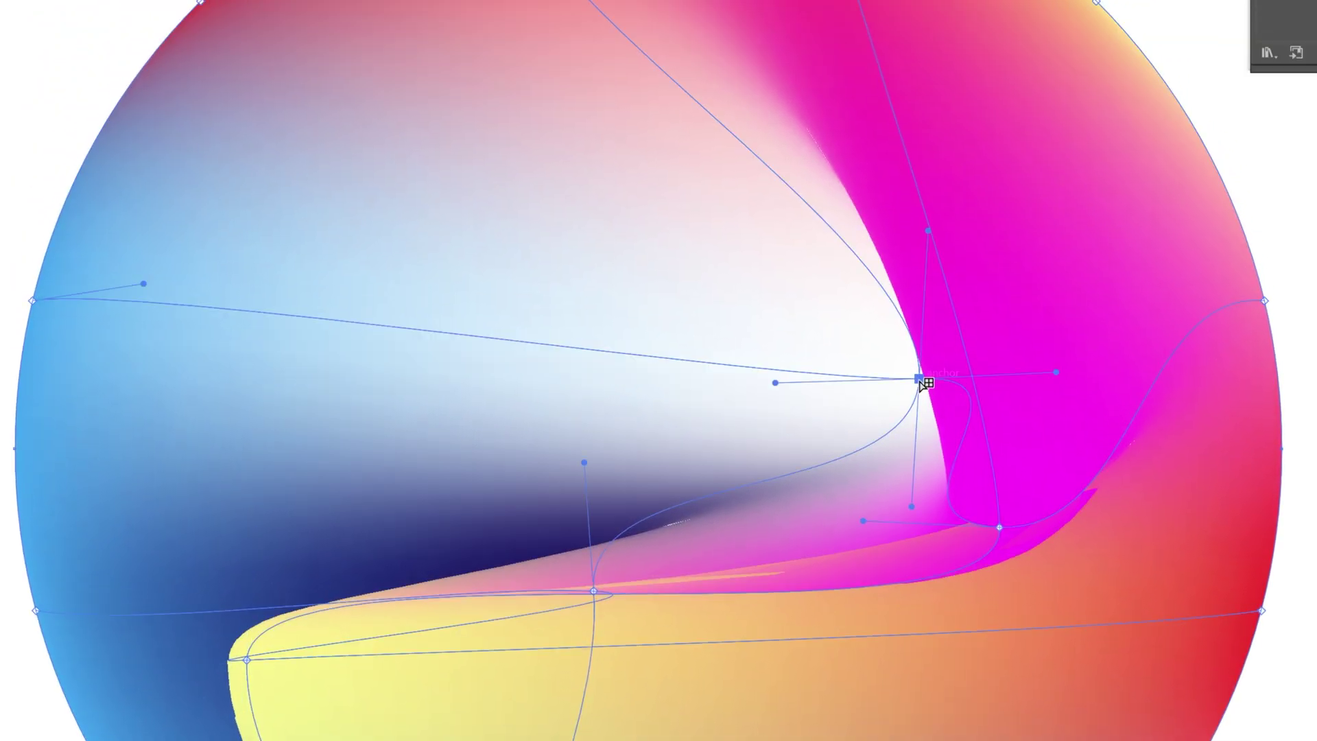
left_click_drag(775, 383, 693, 141)
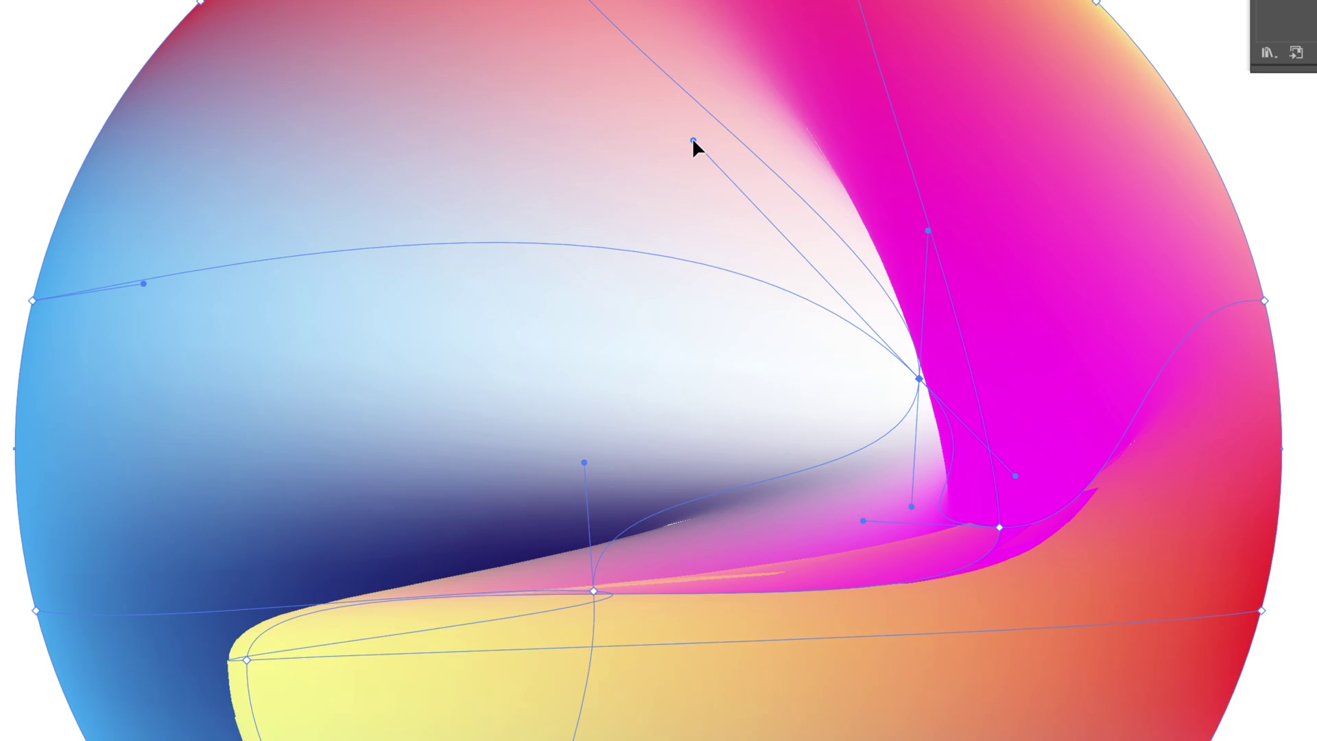
left_click_drag(143, 284, 289, 61)
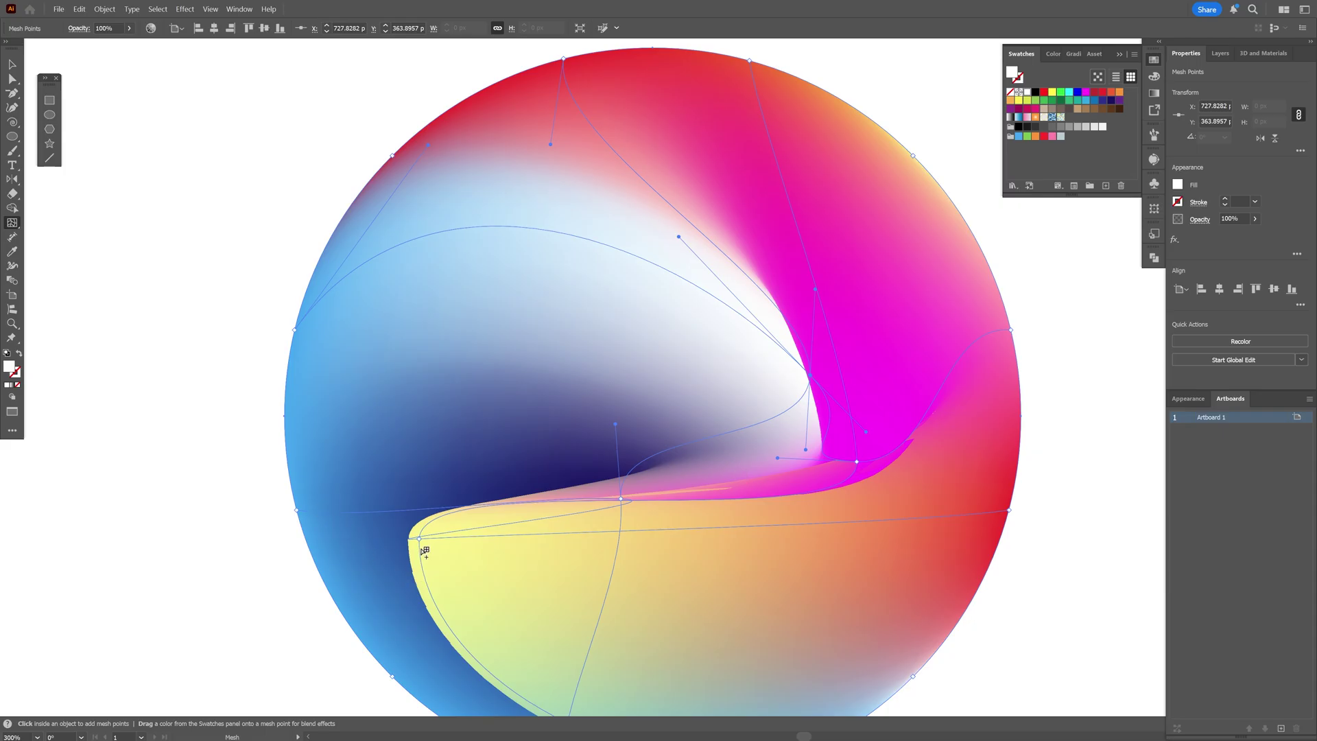
Nudge the yellow tip point right and pull the dark blue point up toward the centre
left_click(421, 538)
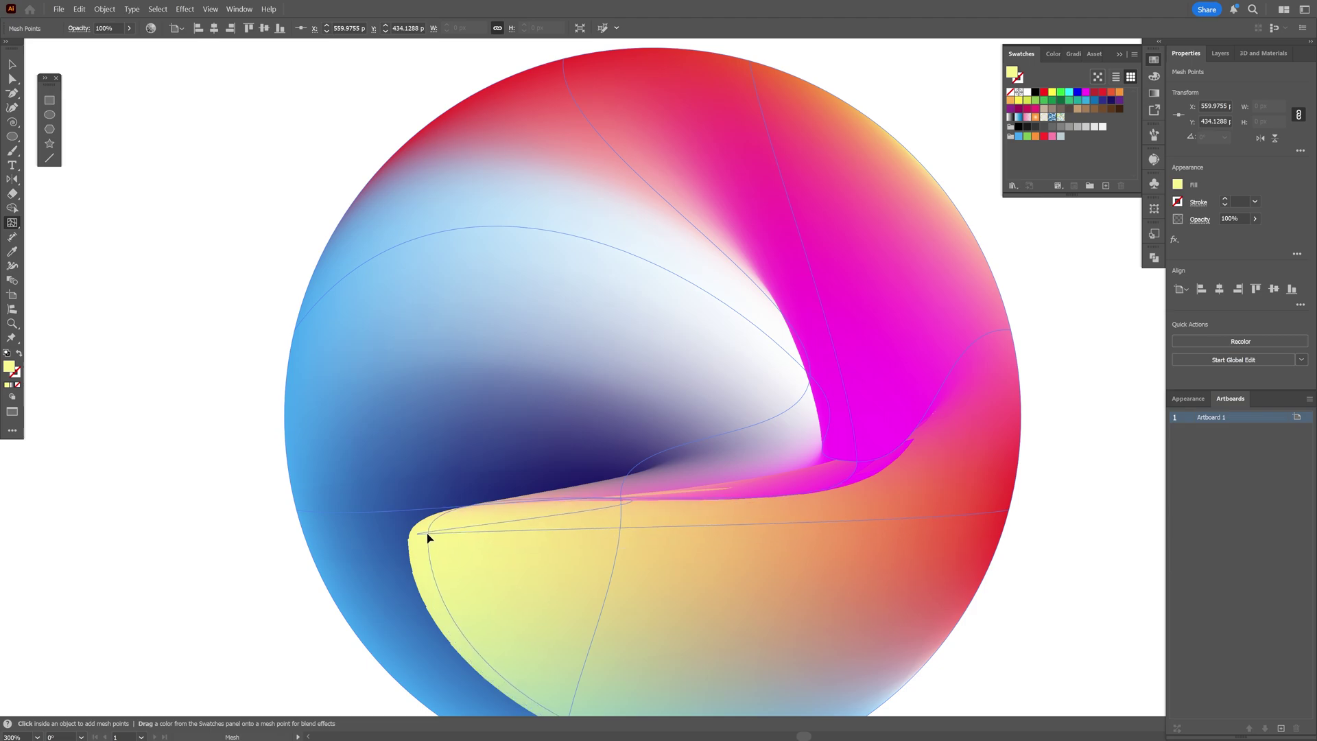
left_click_drag(428, 537, 438, 537)
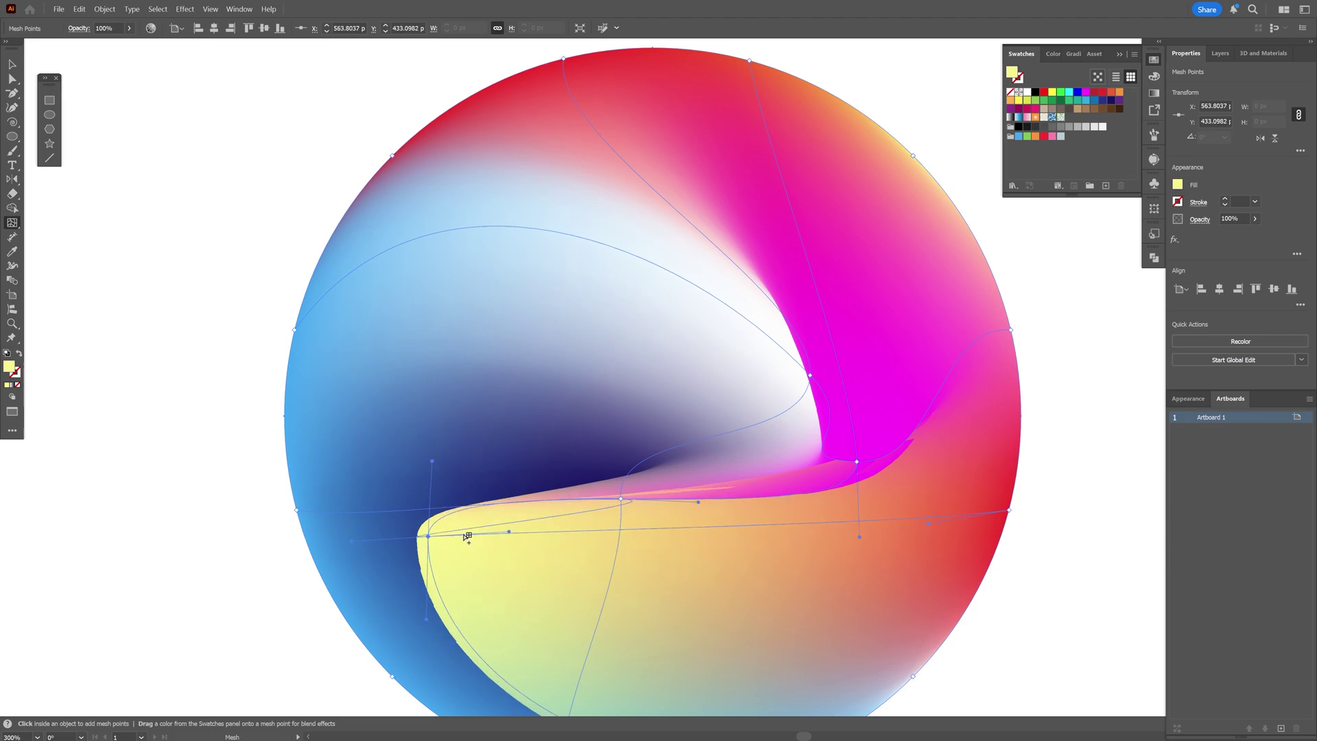
left_click(622, 501)
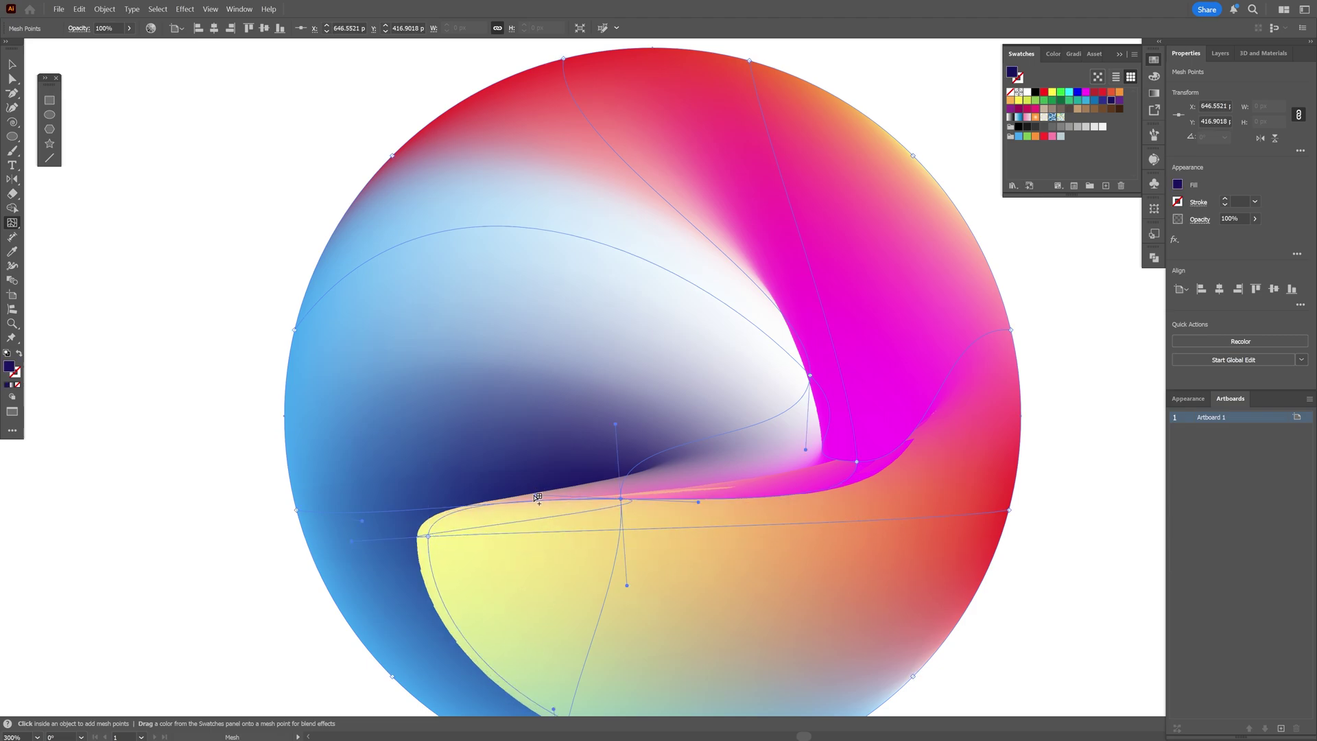
left_click_drag(539, 497, 596, 419)
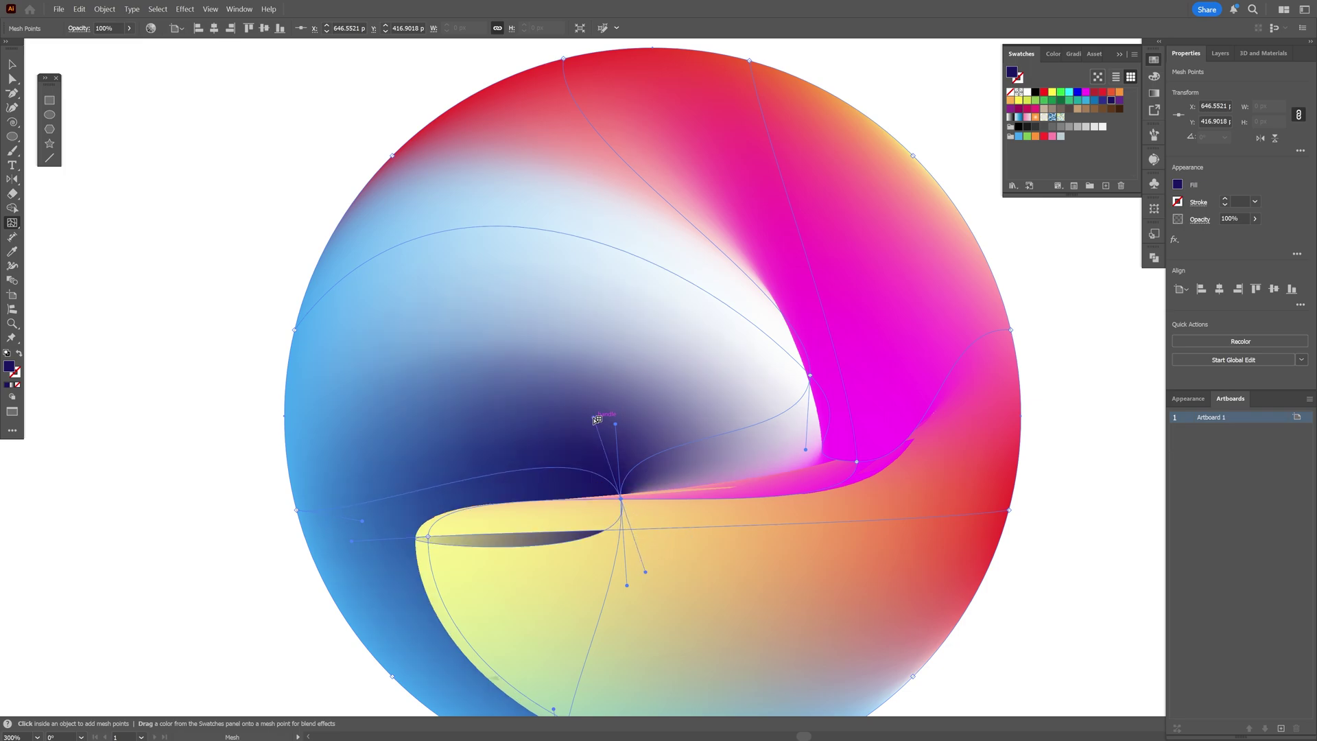
left_click_drag(622, 502, 657, 435)
Bend the magenta handle down-left, widen the yellow wave and curve the right-edge mesh line down
left_click(856, 460)
left_click_drag(859, 535, 762, 531)
left_click(428, 535)
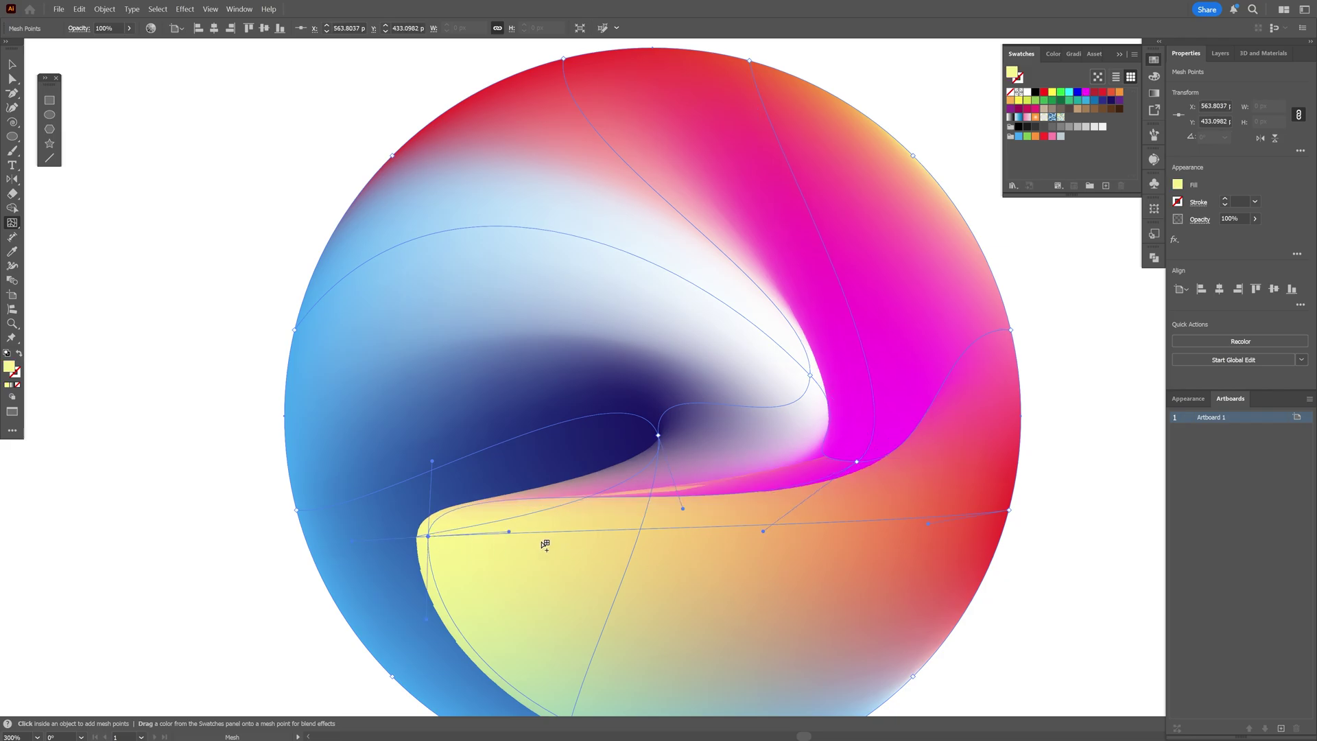
left_click_drag(511, 533, 652, 583)
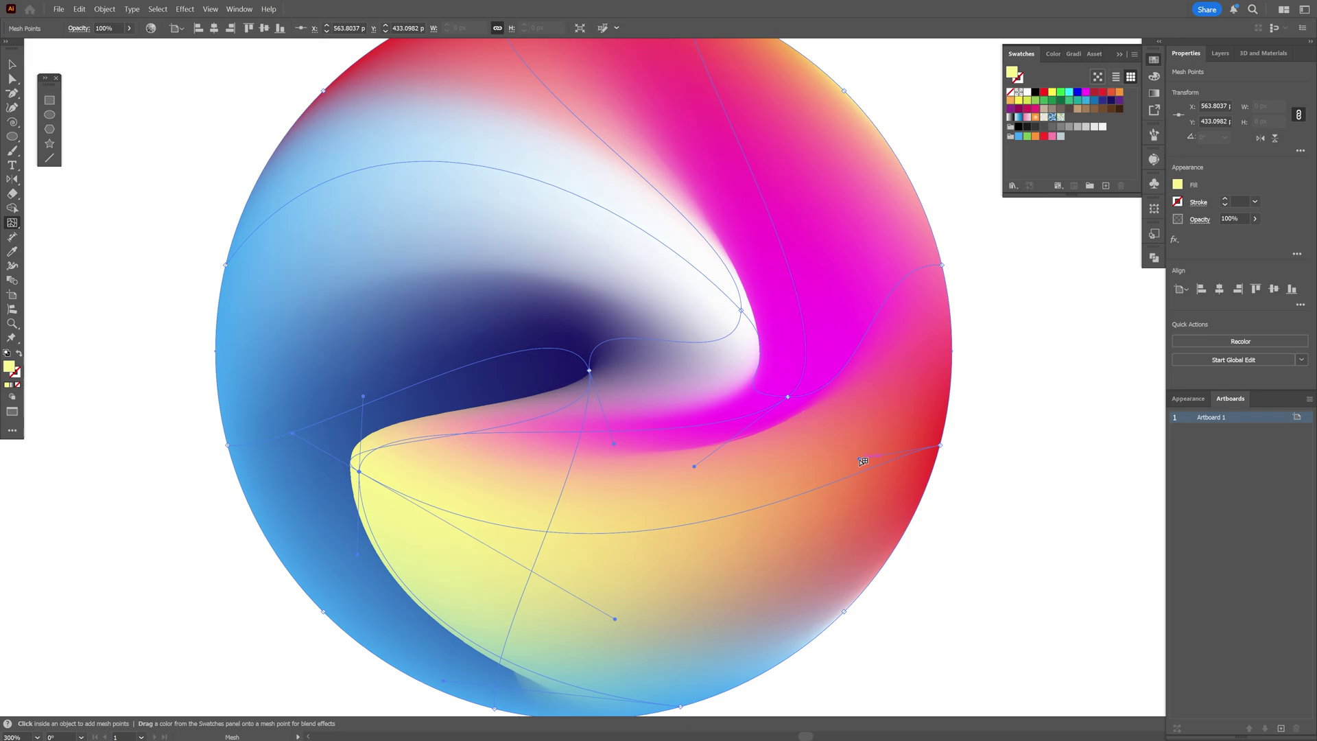
left_click_drag(863, 461, 854, 570)
Pull the right-edge point's inner handle down, undoing a trial move of the white point
key("space")
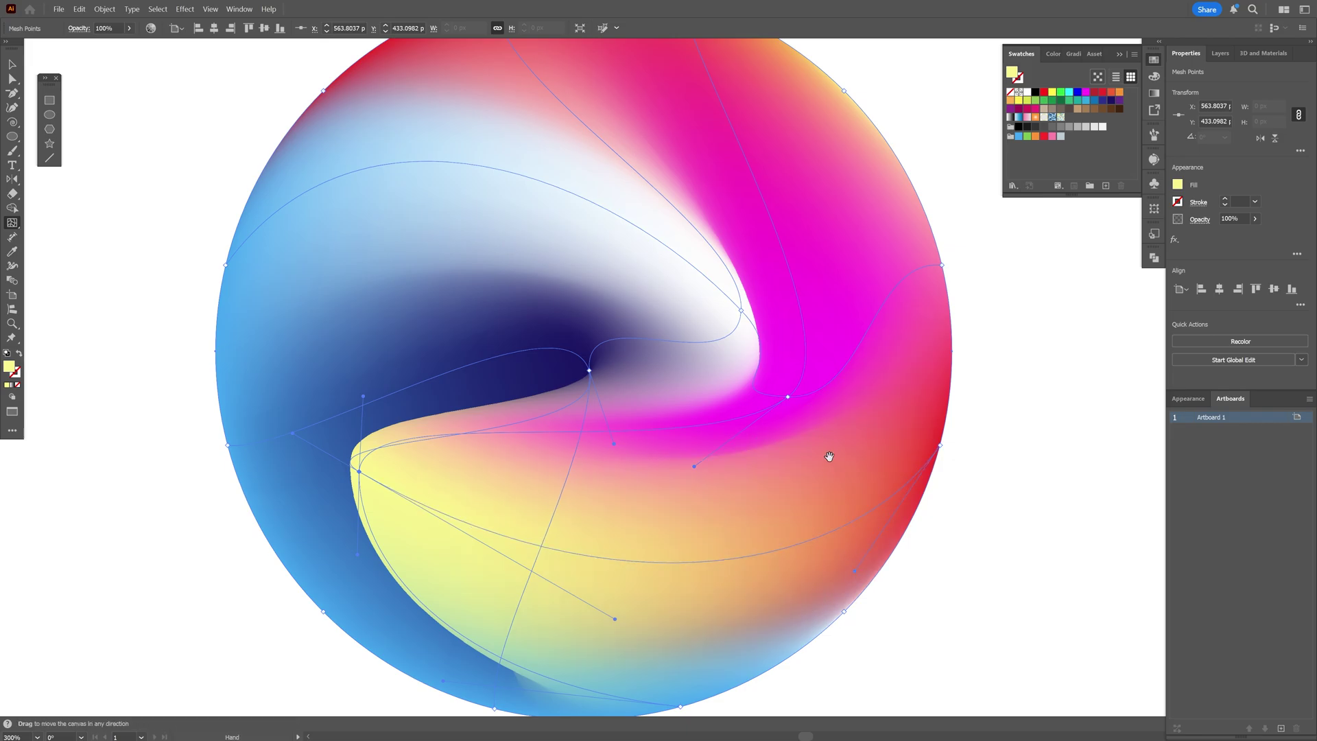
left_click_drag(829, 457, 841, 520)
left_click(953, 329)
left_click_drag(880, 463, 876, 488)
key("space")
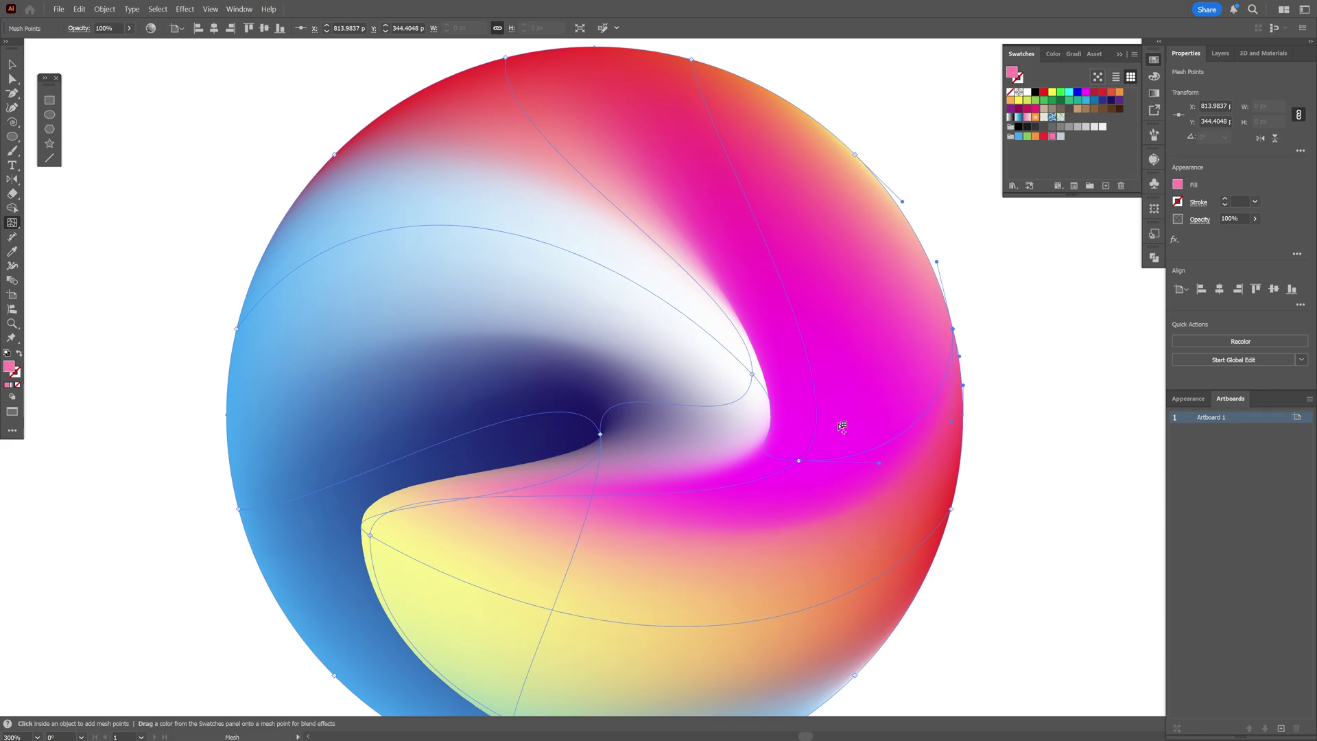
left_click_drag(842, 428, 848, 471)
left_click_drag(757, 417, 788, 341)
key("ctrl+z")
Deselect the artwork and fit the whole sphere in the window
key("ctrl+shift+a")
key("ctrl+0")
key("space")
left_click_drag(799, 389, 810, 374)
Reshape the yellow area's edge and the white-magenta boundary mesh point
scroll(444, 467, "up", 1)
left_click(447, 466)
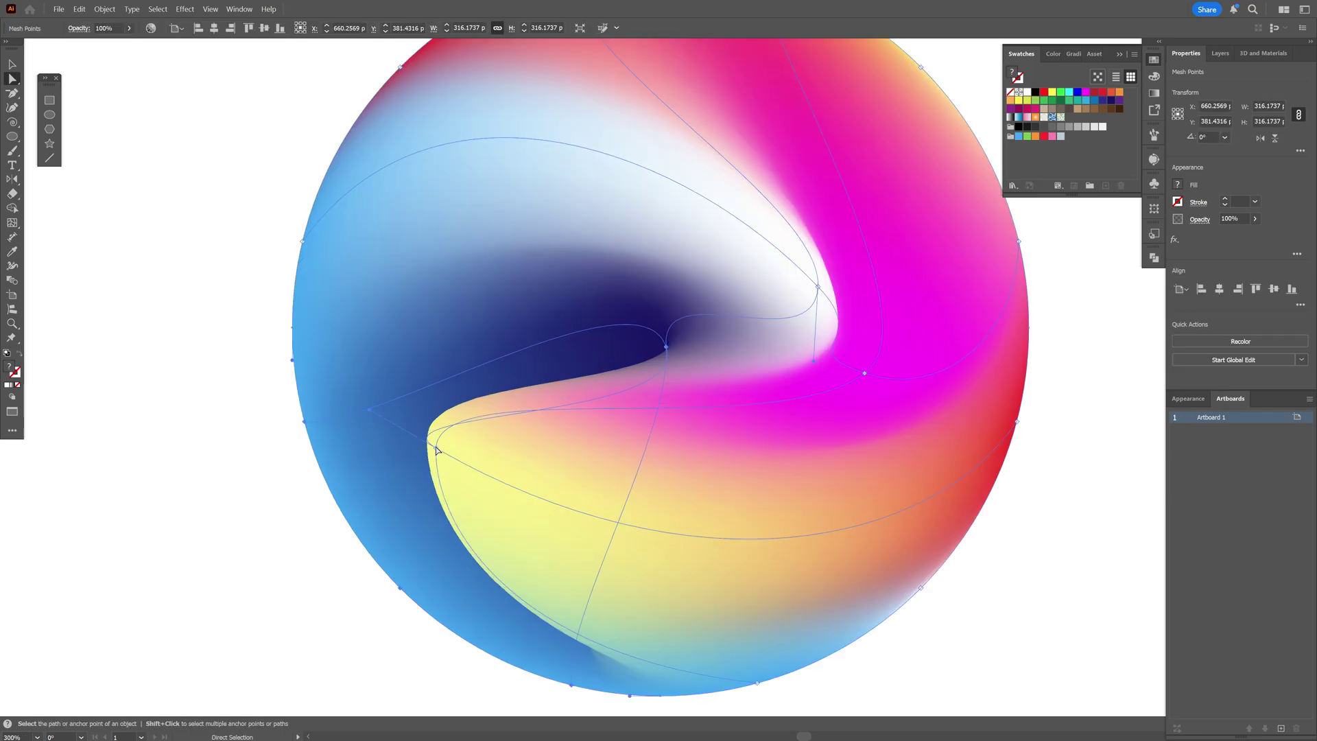
left_click(436, 448)
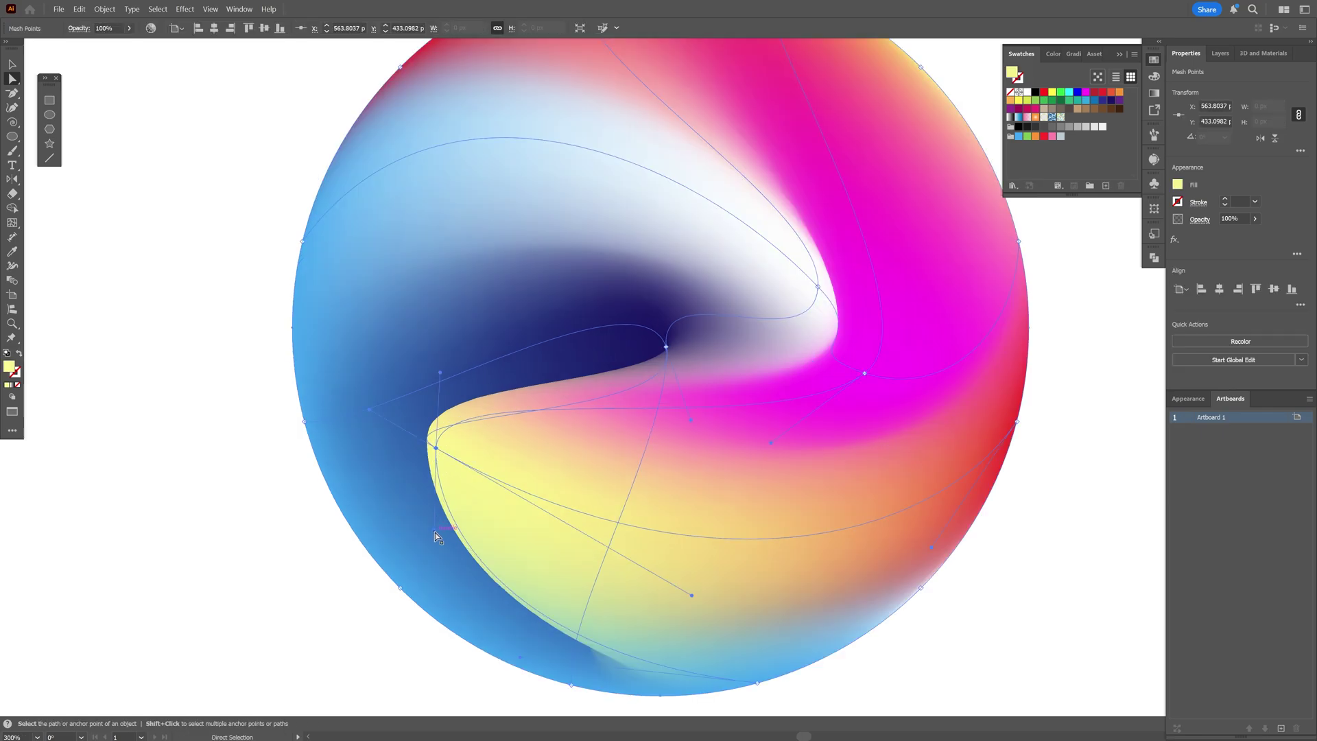
left_click_drag(435, 532, 389, 538)
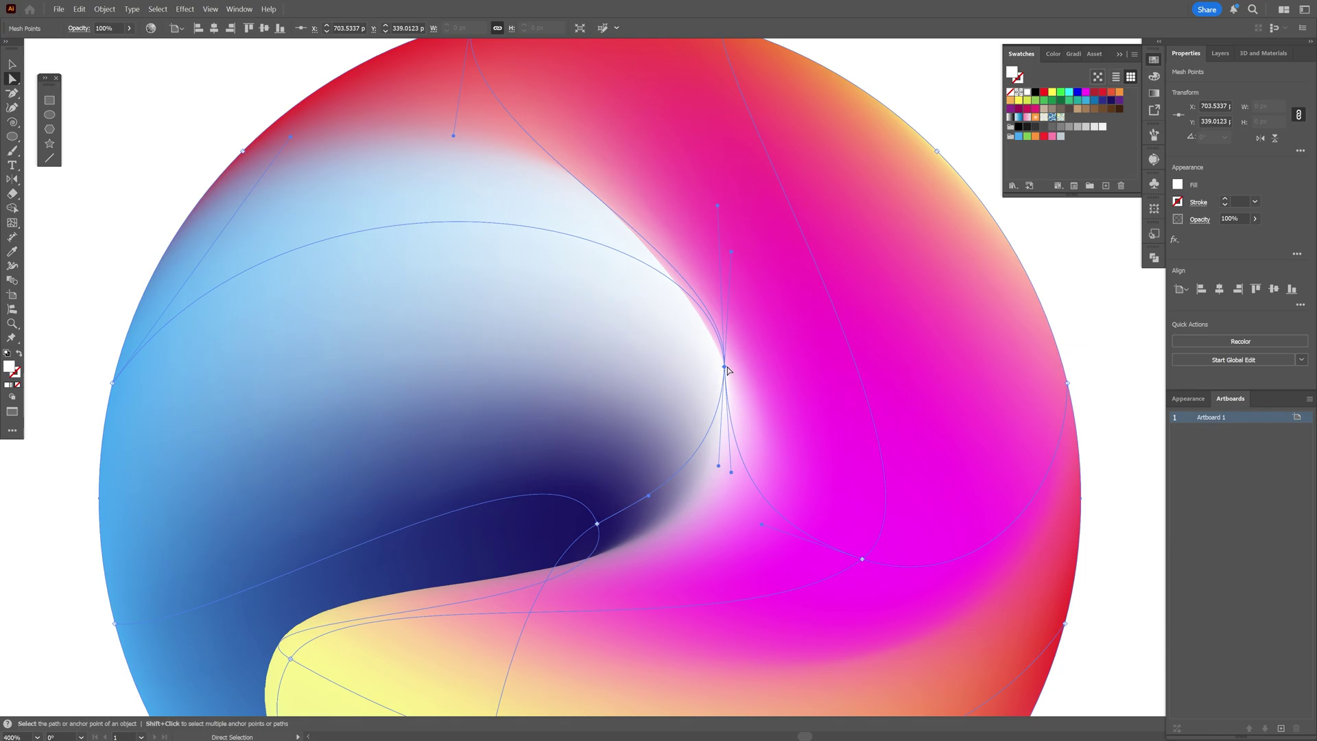
mouse_move(725, 368)
left_mouse_down()
mouse_move(718, 391)
mouse_move(668, 389)
mouse_move(728, 376)
left_mouse_up()
left_click_drag(736, 286, 712, 366)
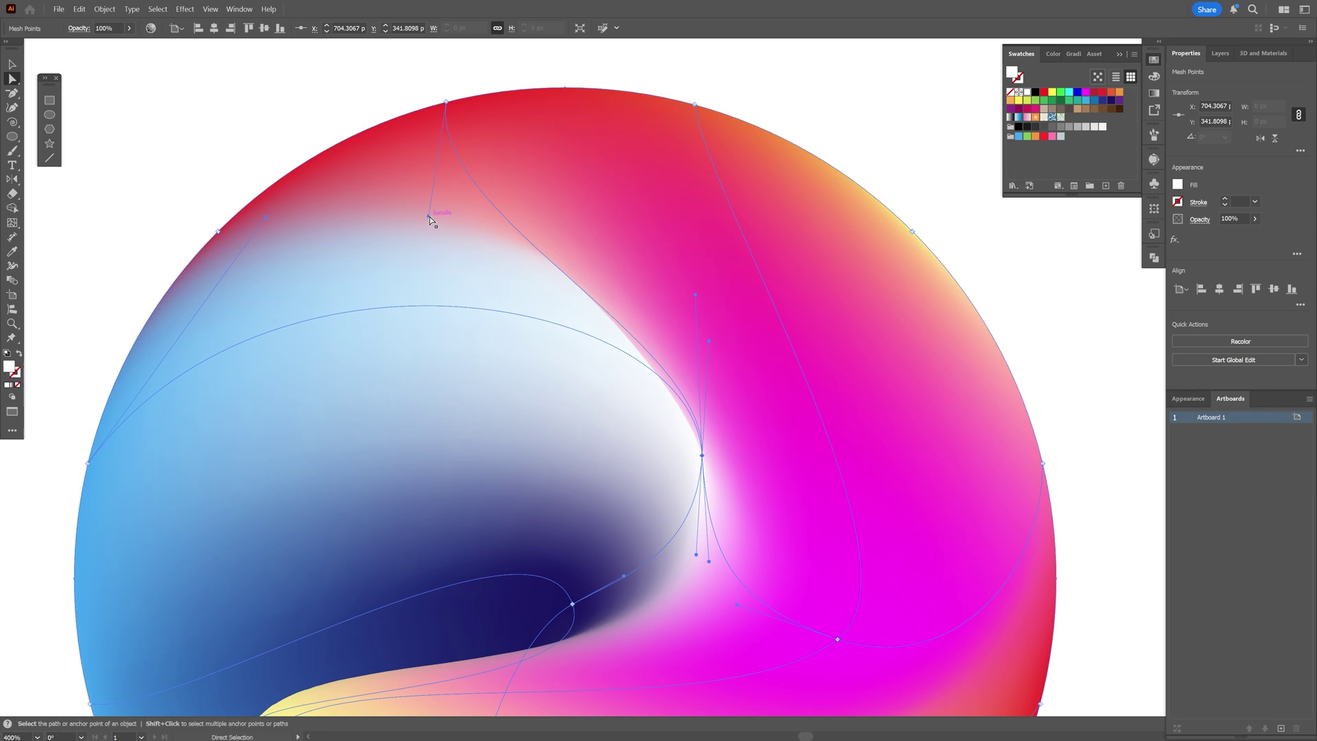
Stretch the upper mesh handles right to smooth the white curve and the sphere's top edge
left_click_drag(429, 216, 612, 217)
left_click_drag(599, 153, 680, 184)
left_click(695, 105)
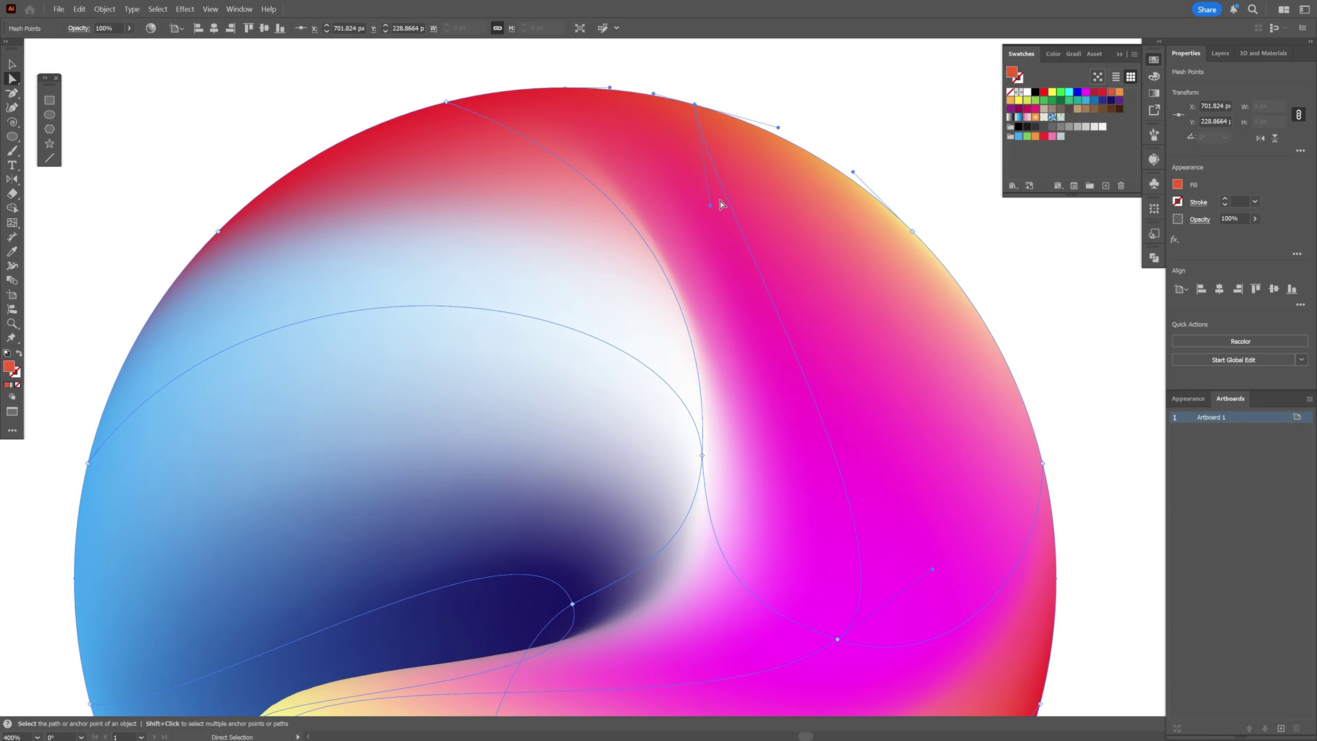
left_click_drag(710, 205, 967, 231)
scroll(794, 361, "down", 2)
left_click_drag(792, 365, 738, 297)
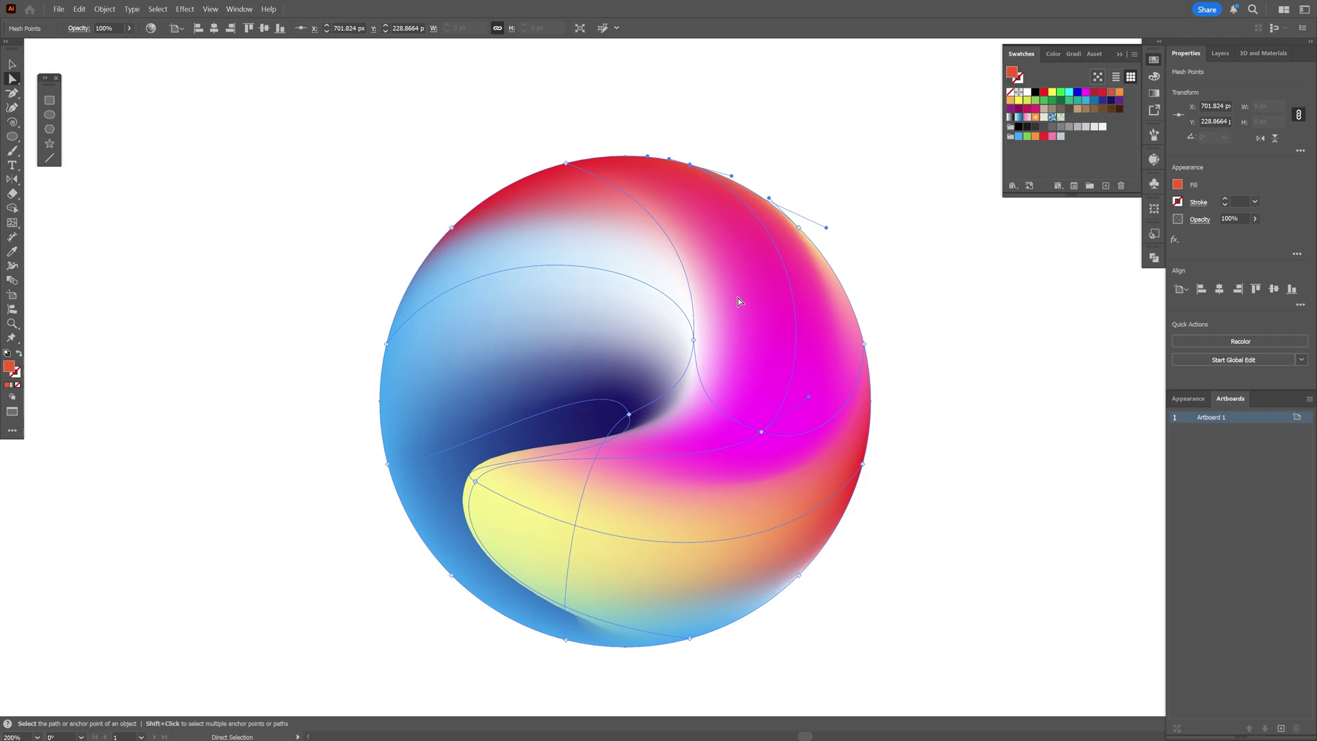
left_click_drag(693, 342, 728, 334)
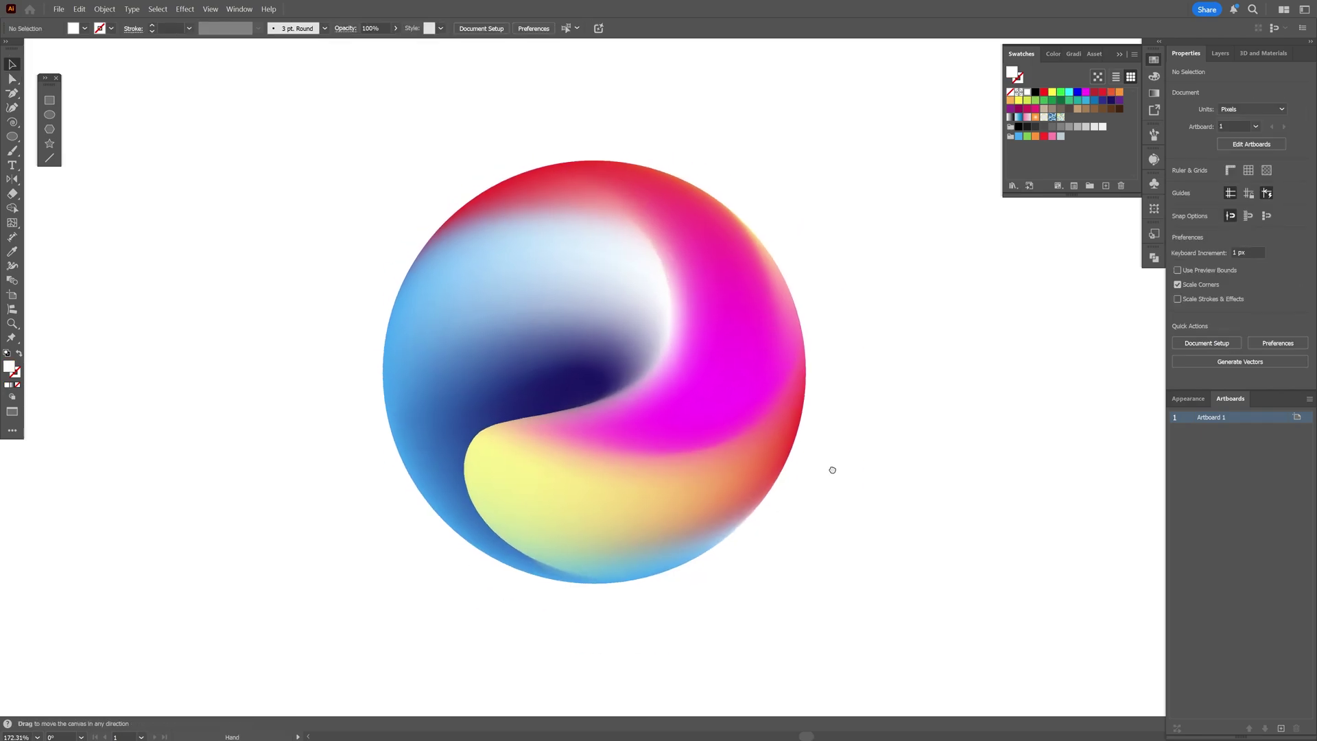
left_click_drag(833, 470, 823, 470)
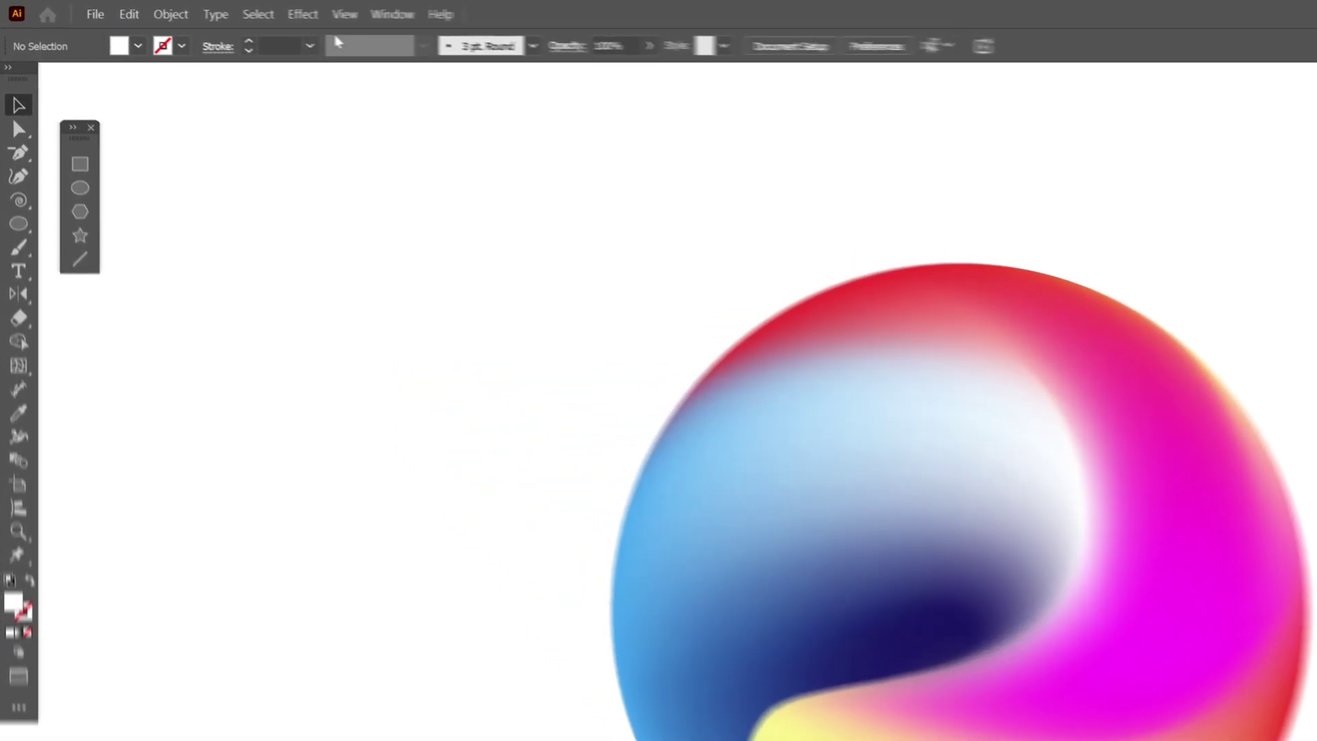
Apply Effect > Texture > Grain to preview the texture on the sphere
left_click(185, 9)
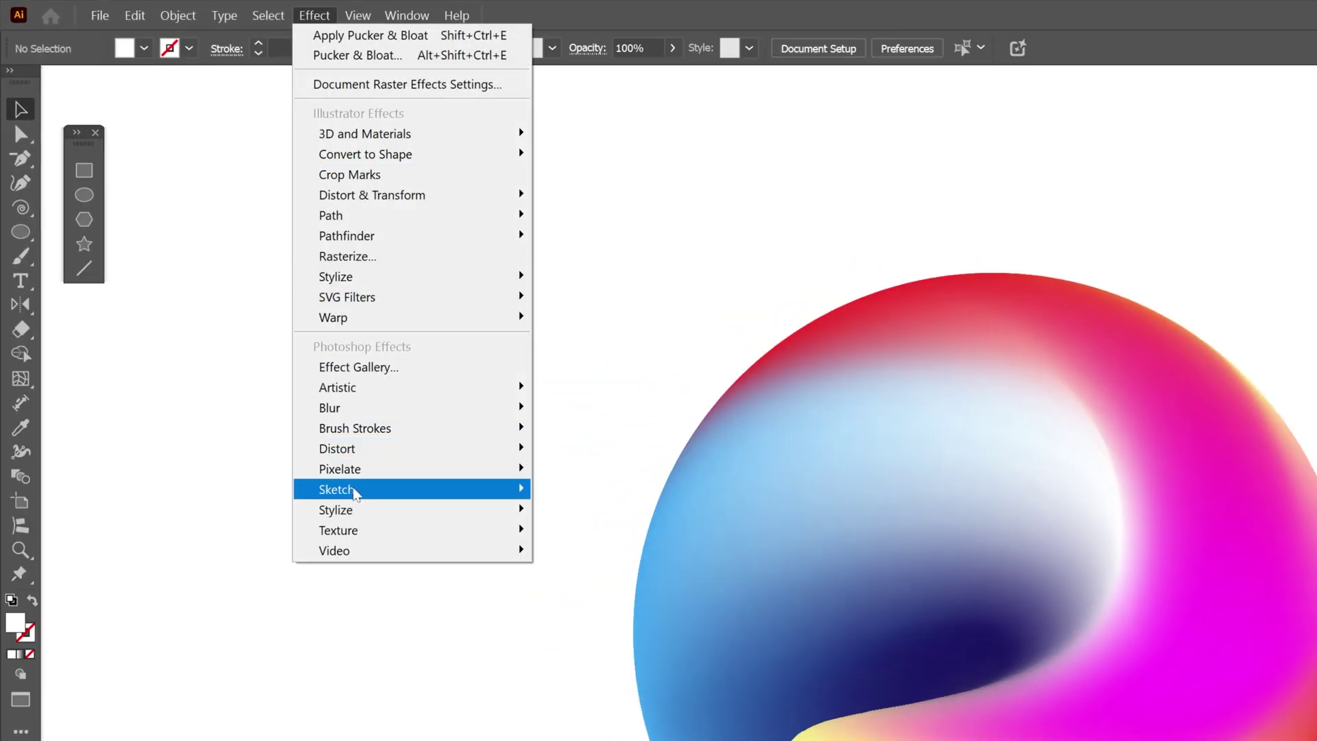
mouse_move(369, 535)
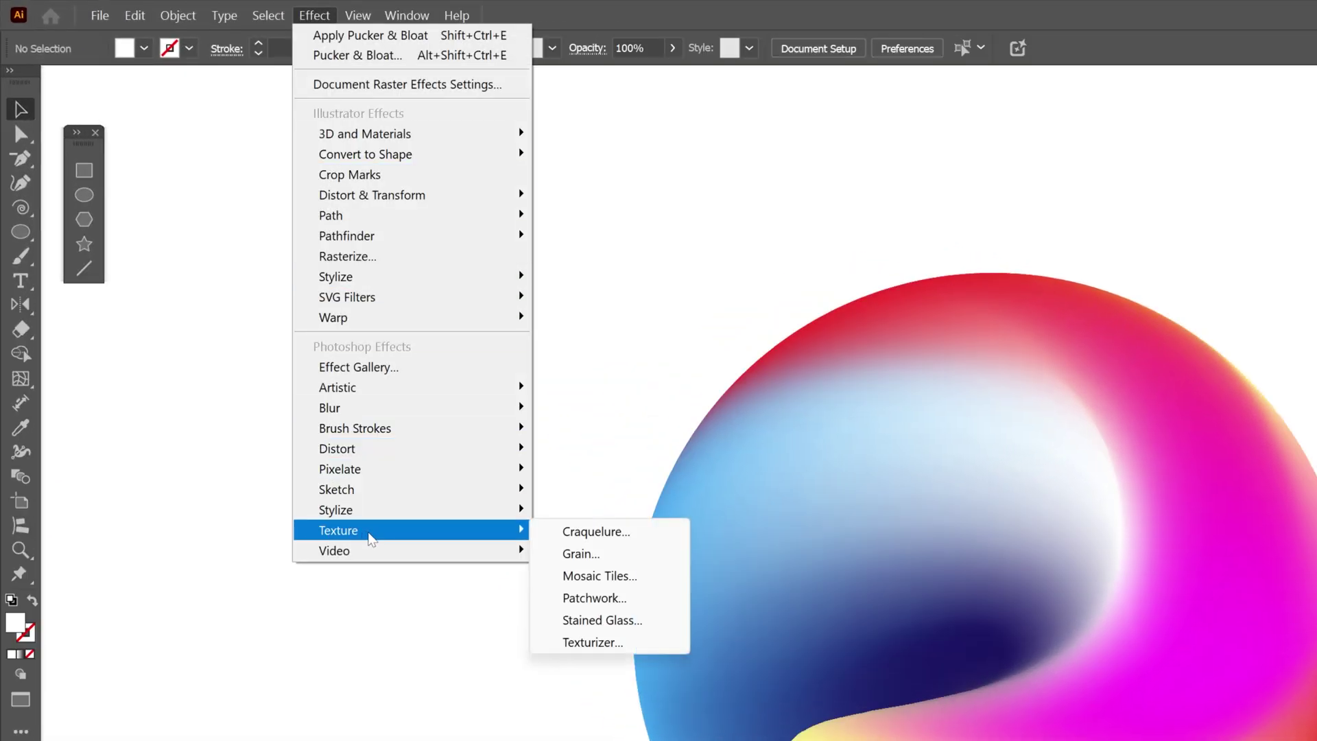
left_click(609, 559)
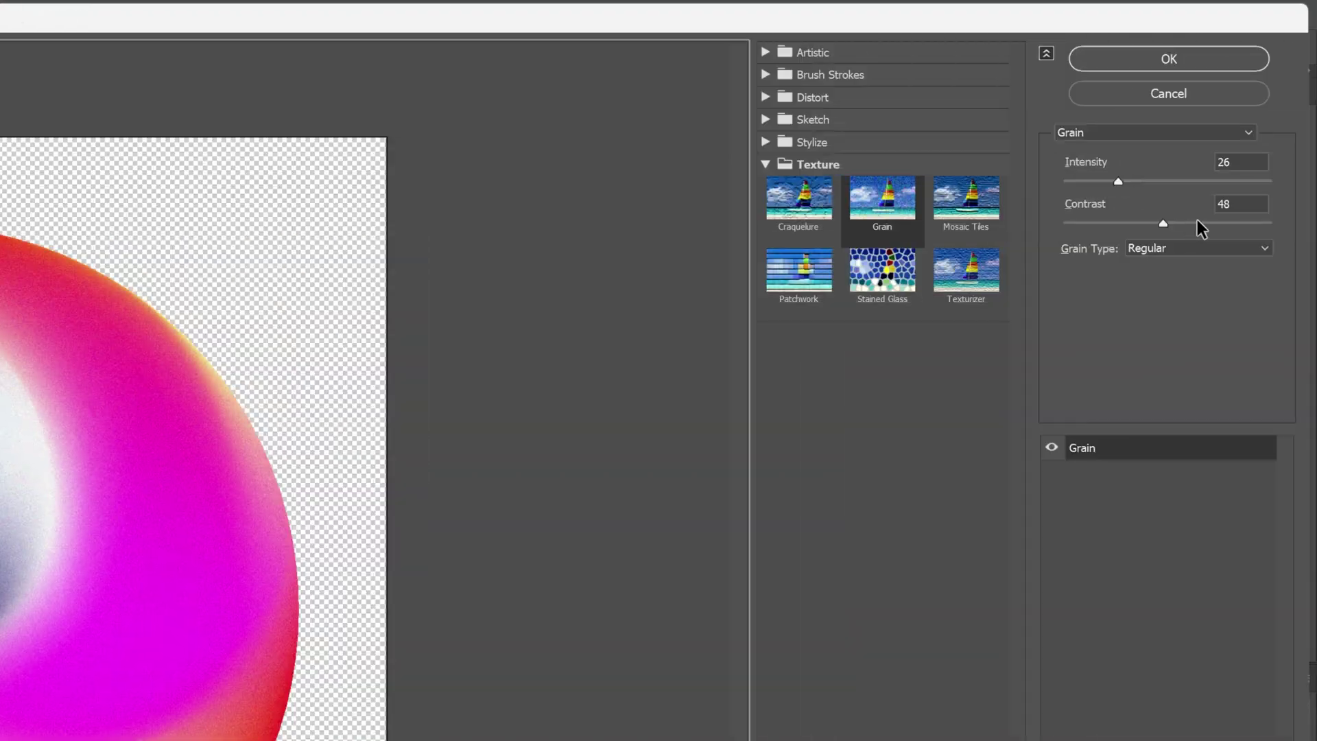
Set the Grain to Intensity 35 and Contrast 50 and apply it
left_click(1223, 203)
left_click_drag(1223, 203, 1170, 178)
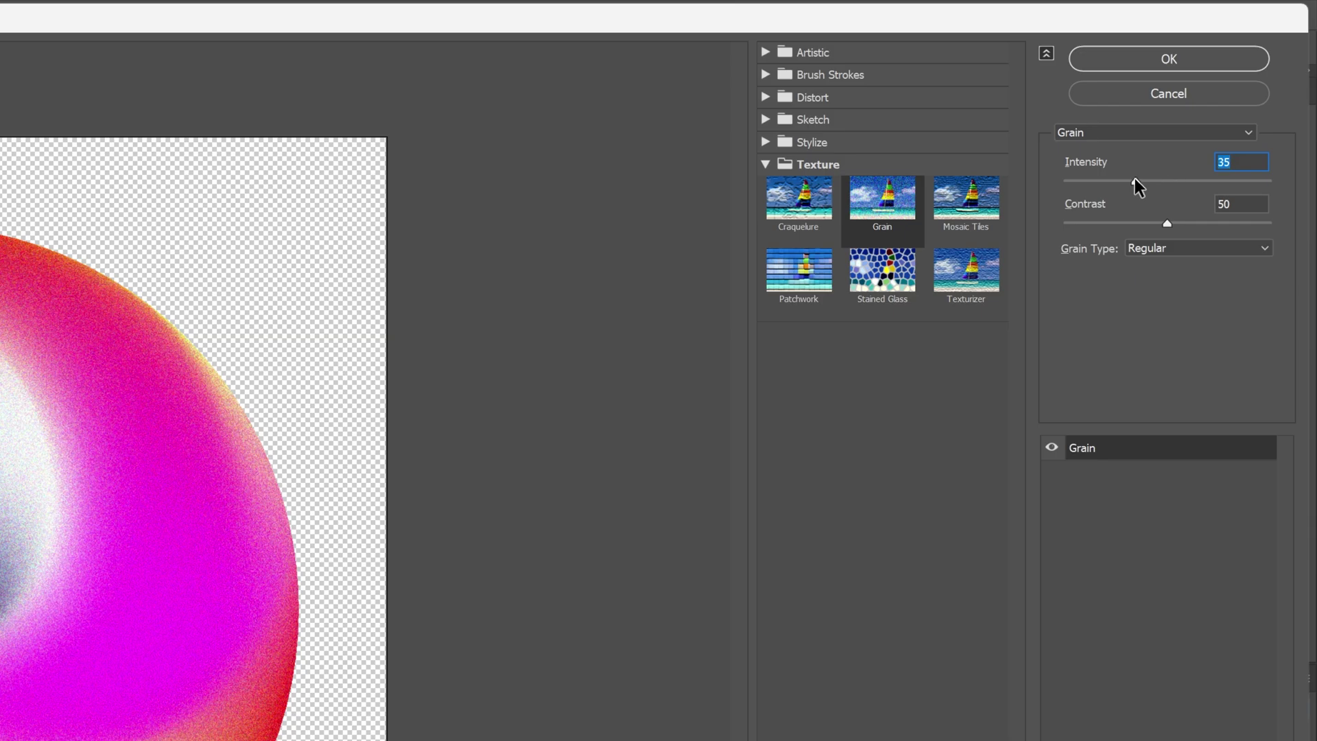
left_click(1159, 57)
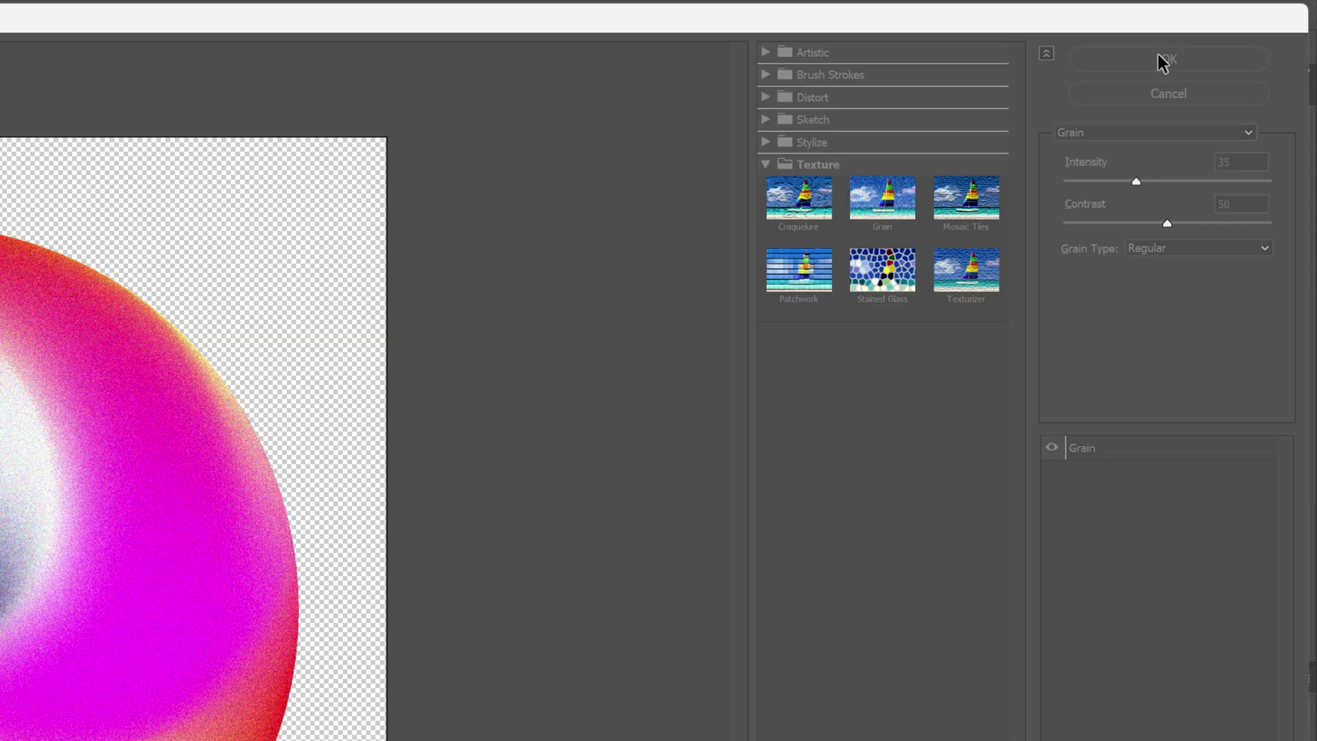